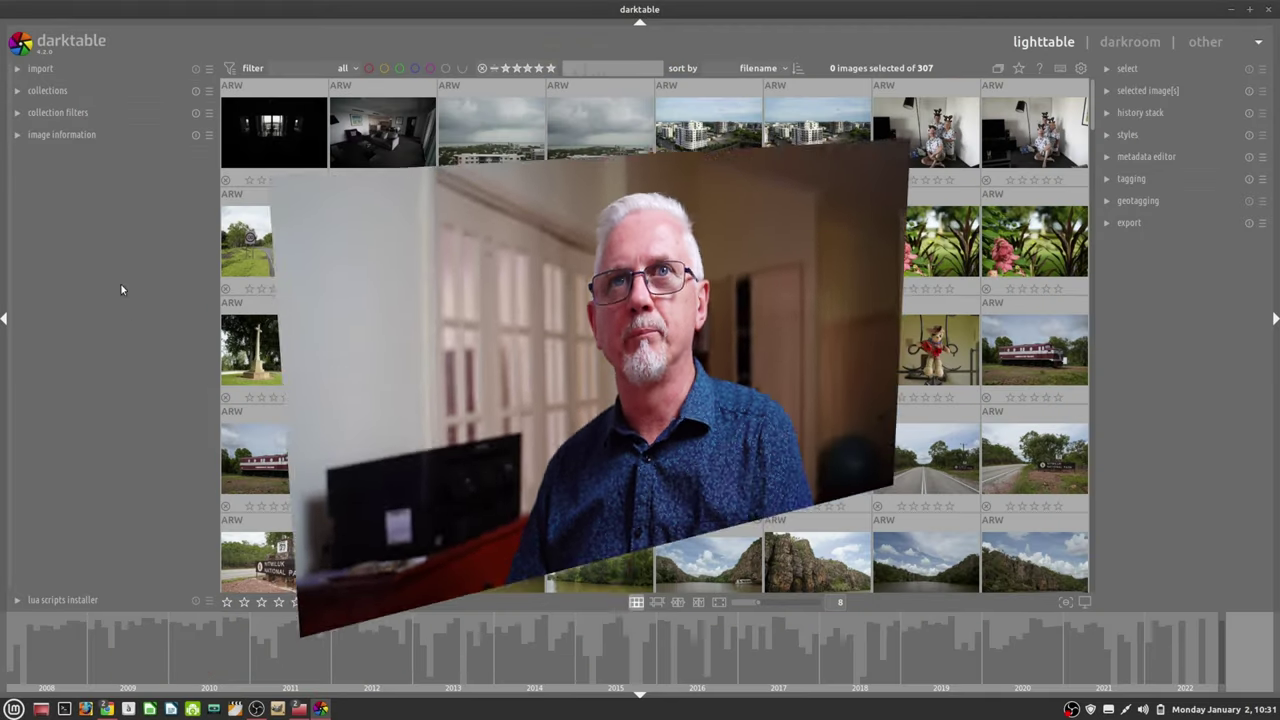
Expand the import module to show import options with rating and creator/publisher/rights metadata
click(40, 69)
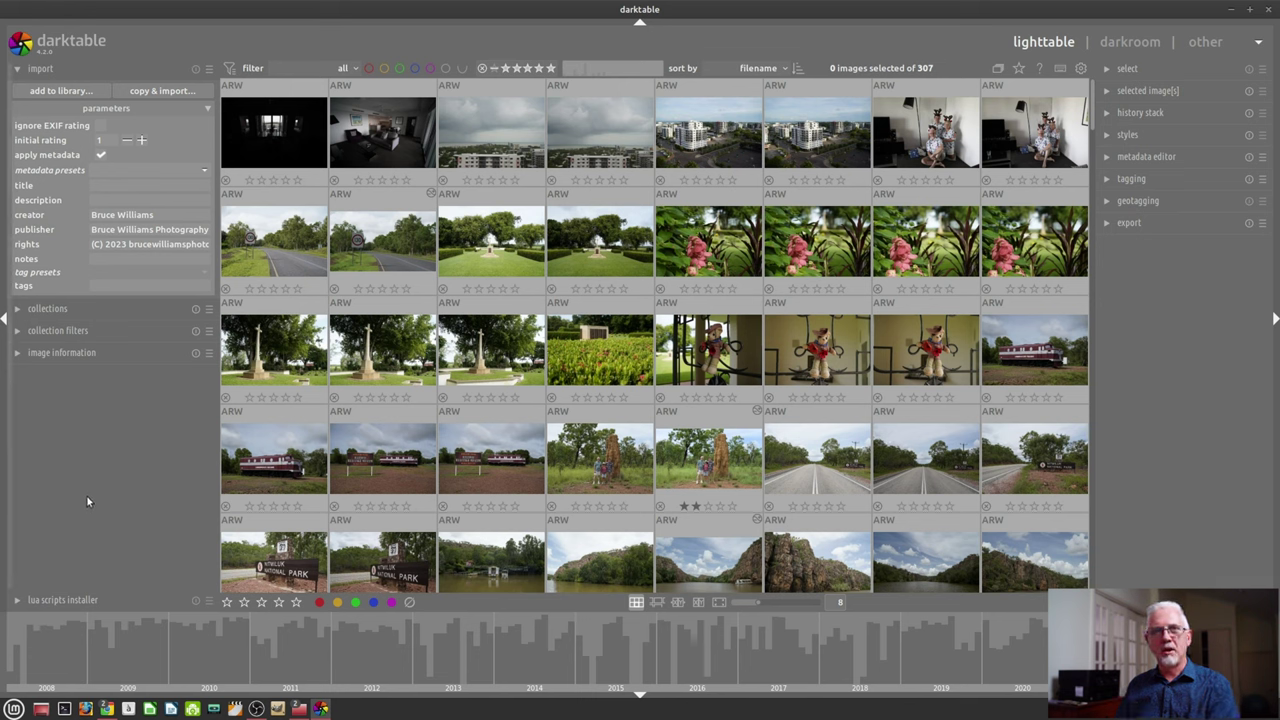
Open 'add to library' and browse to the 2022-12-30 folder listing nine ARW files
click(62, 91)
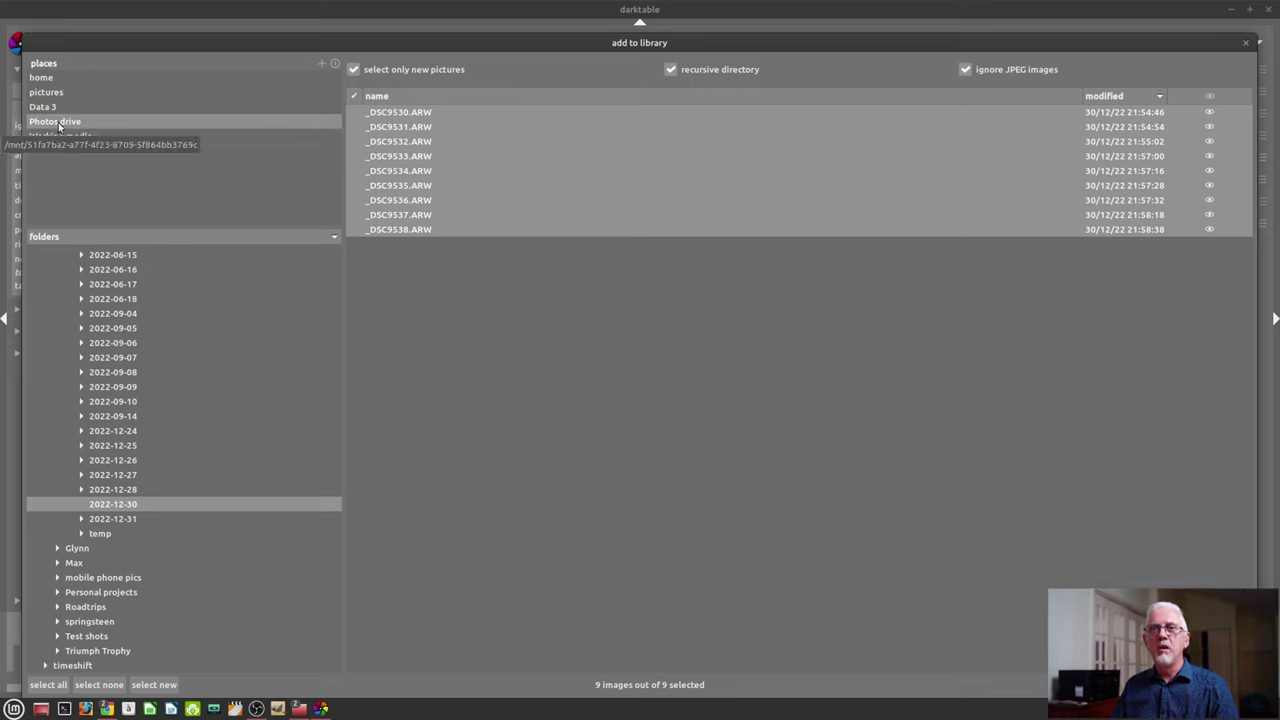
scroll(169, 446, up, 10)
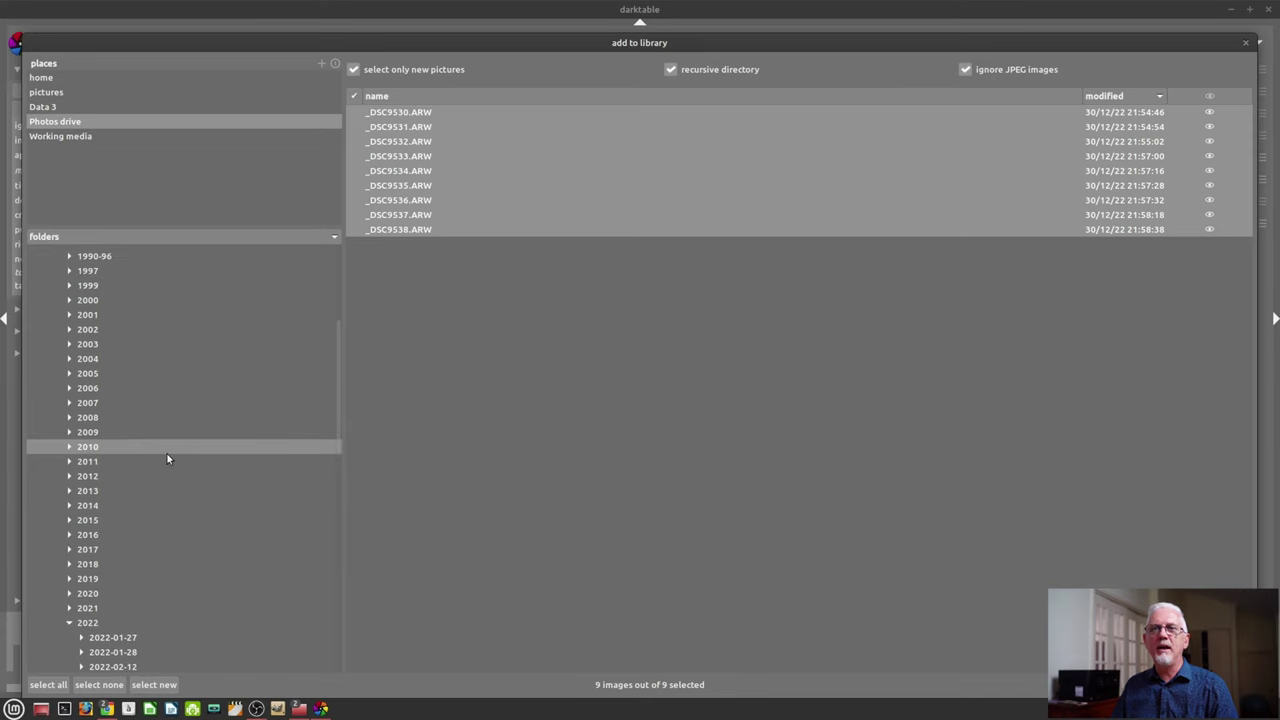
scroll(166, 452, up, 10)
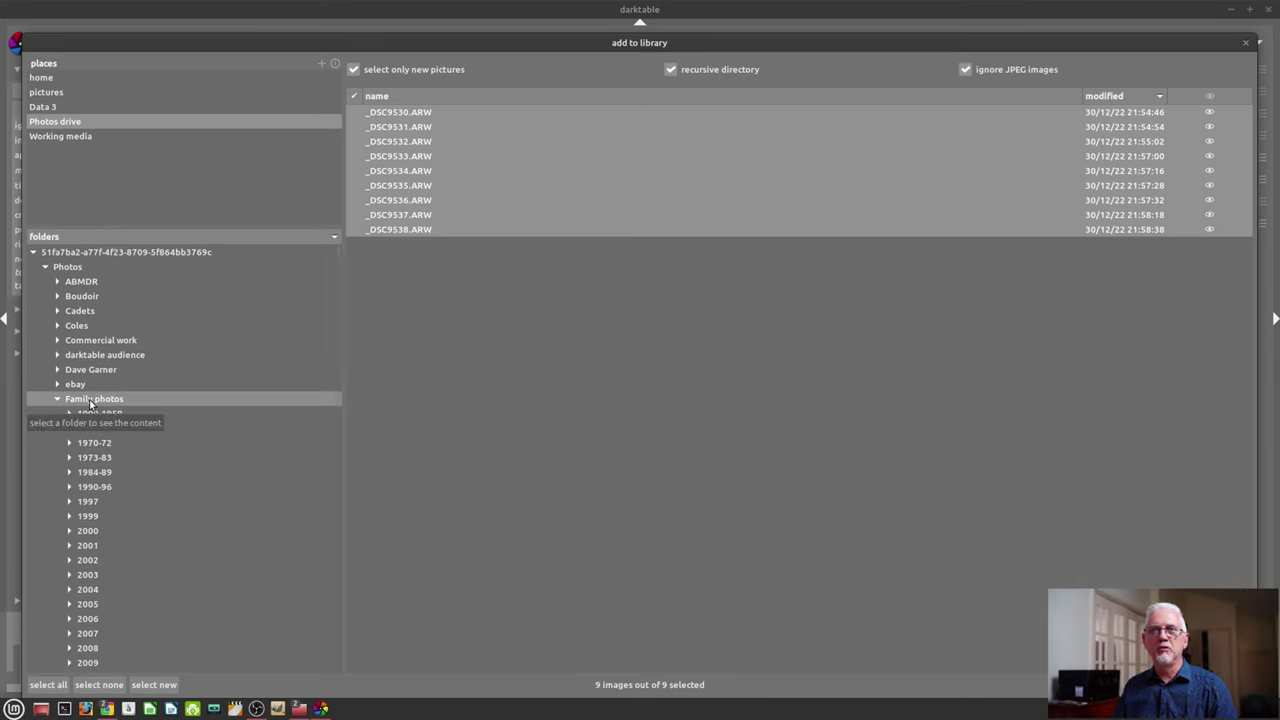
scroll(90, 402, down, 10)
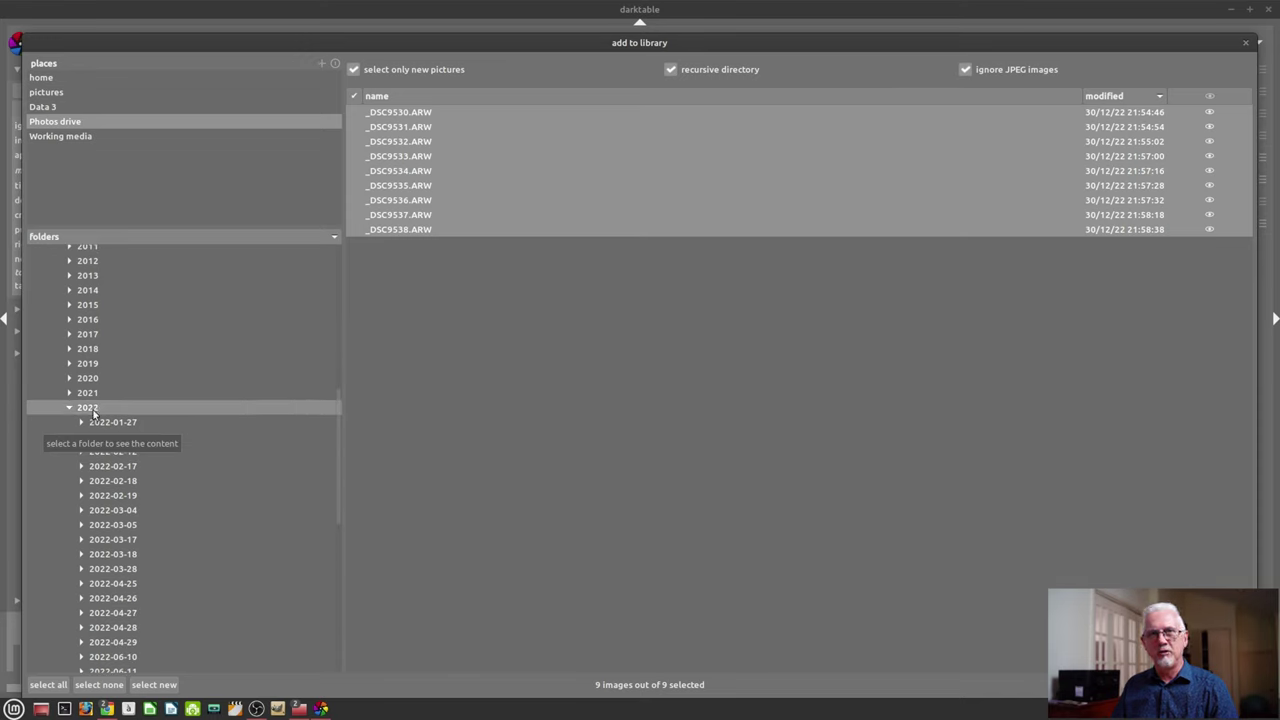
scroll(163, 455, down, 10)
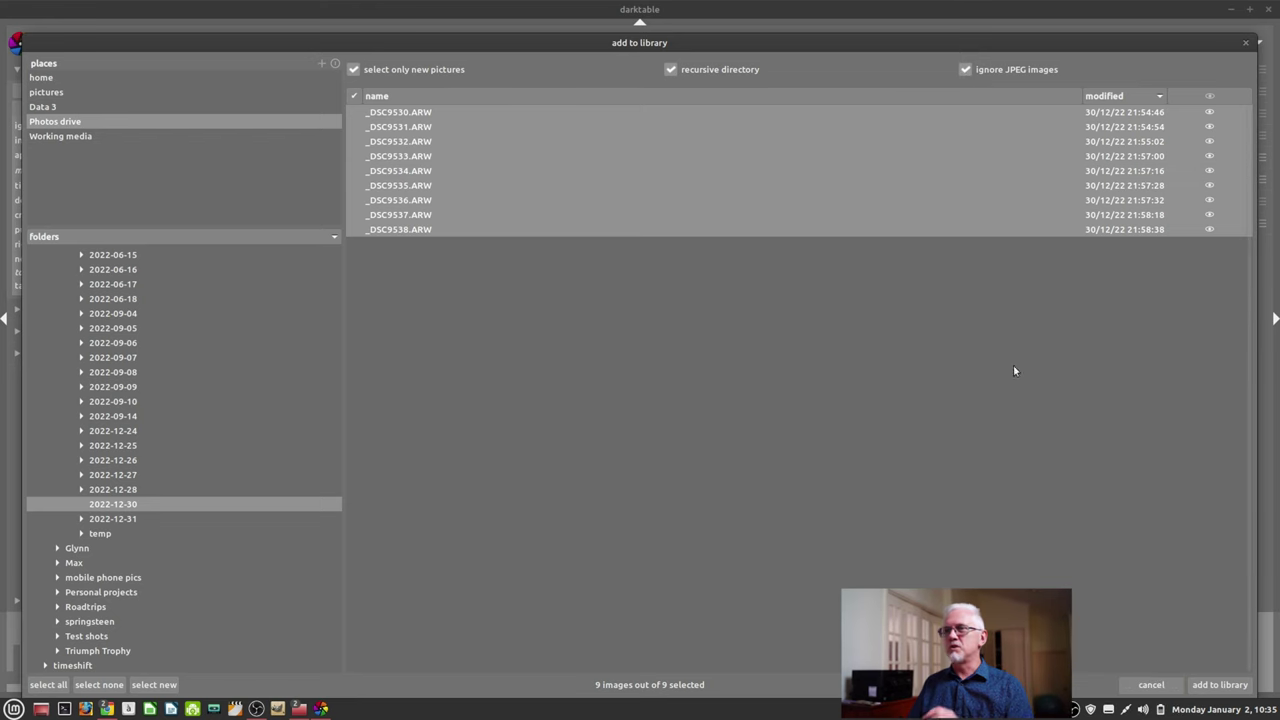
Add the nine 2022-12-30 ARW files to the library
click(1205, 688)
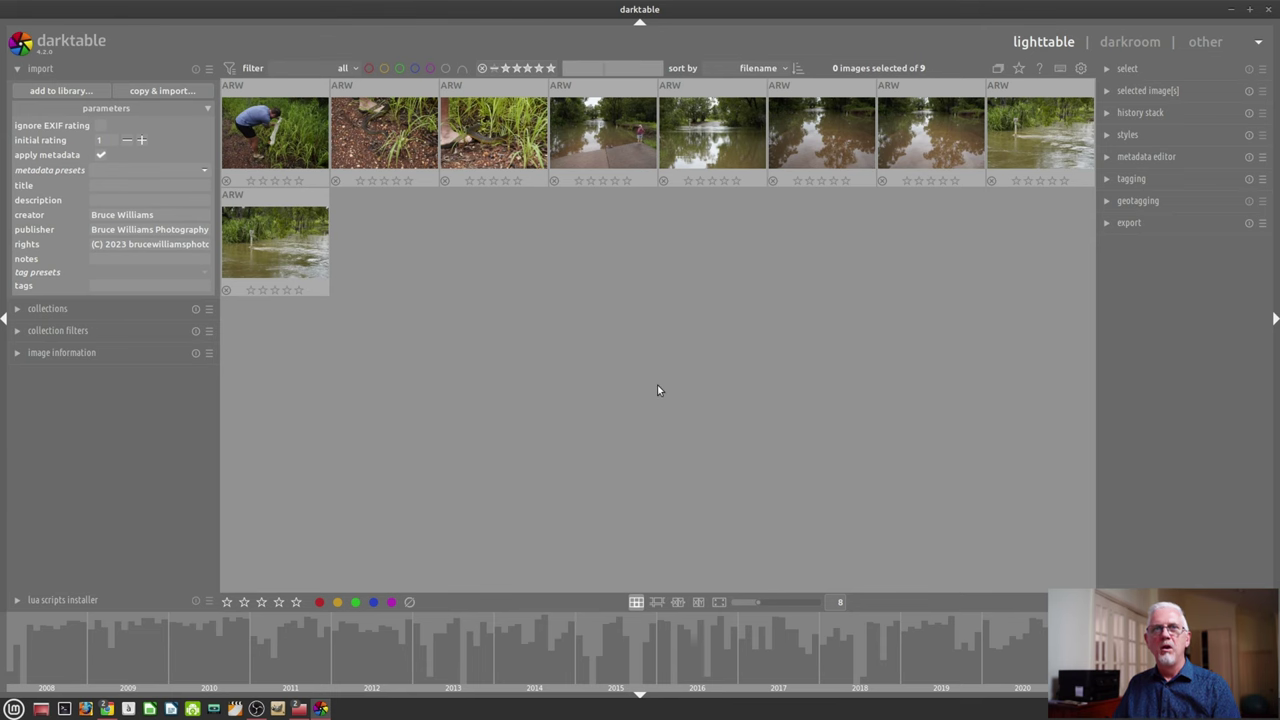
In copy & import, select only _DSC4388 to _DSC4390 from the card's DCIM folder
click(160, 92)
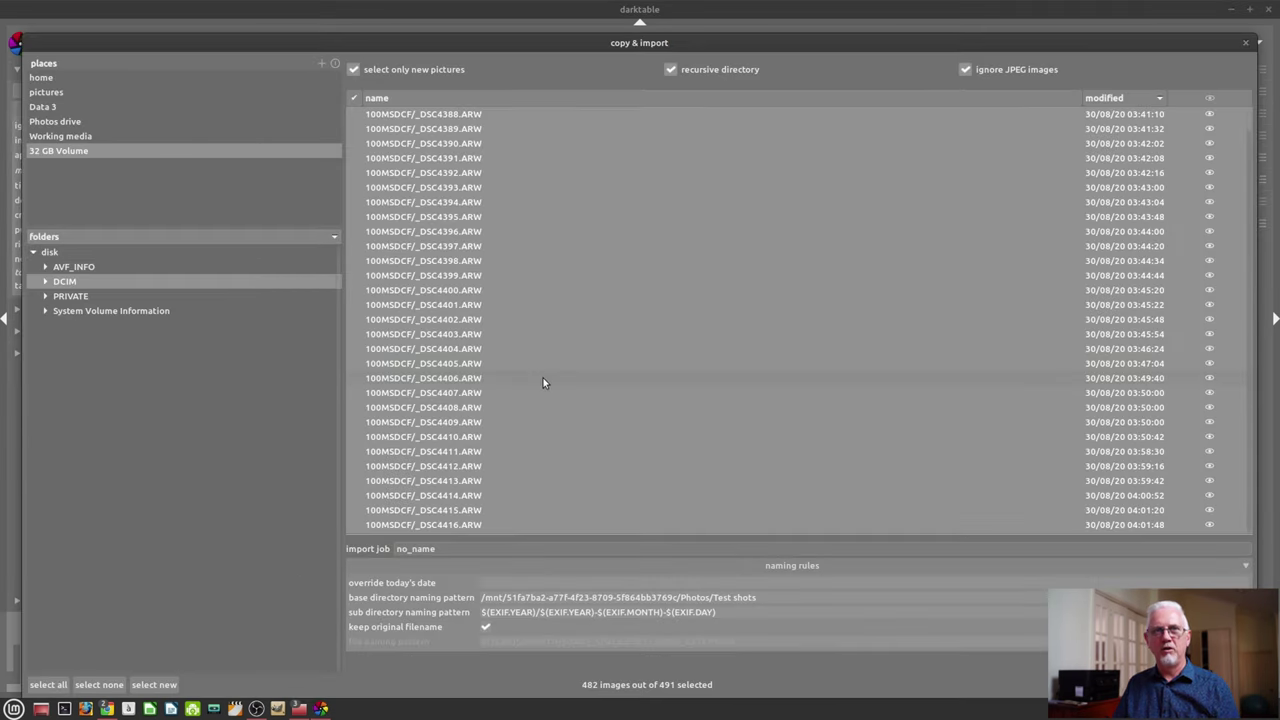
click(594, 350)
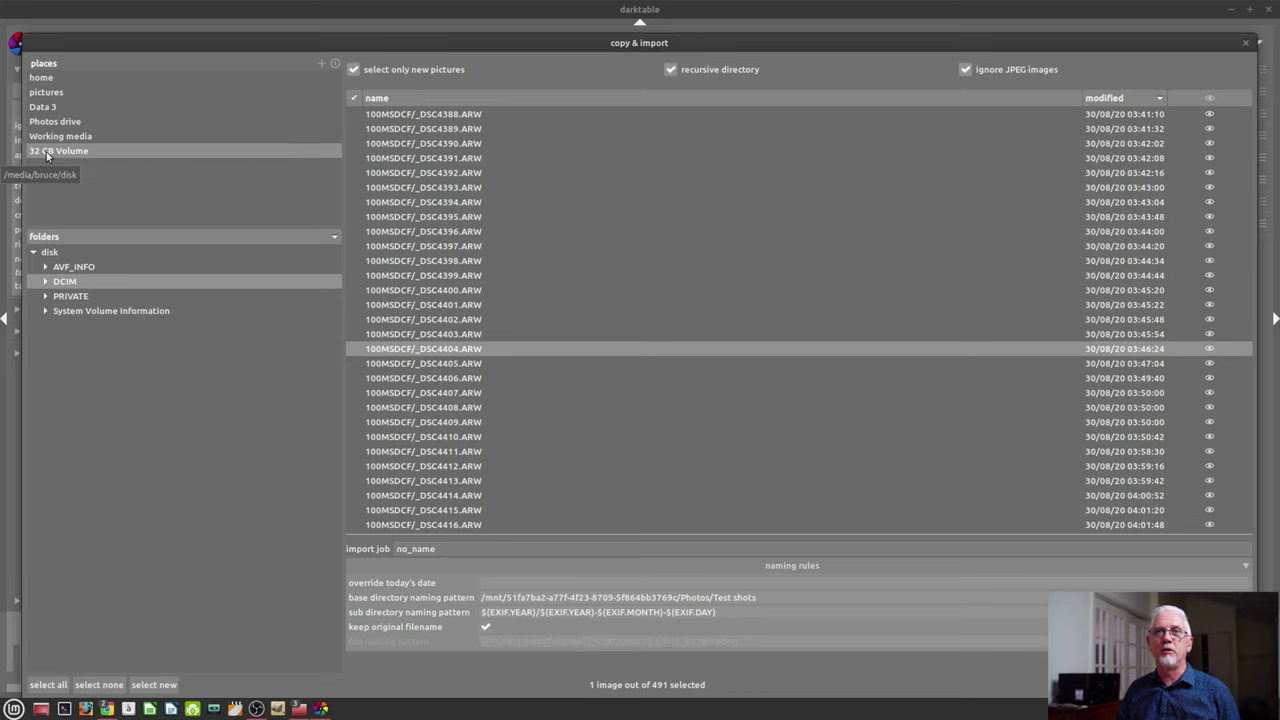
click(63, 282)
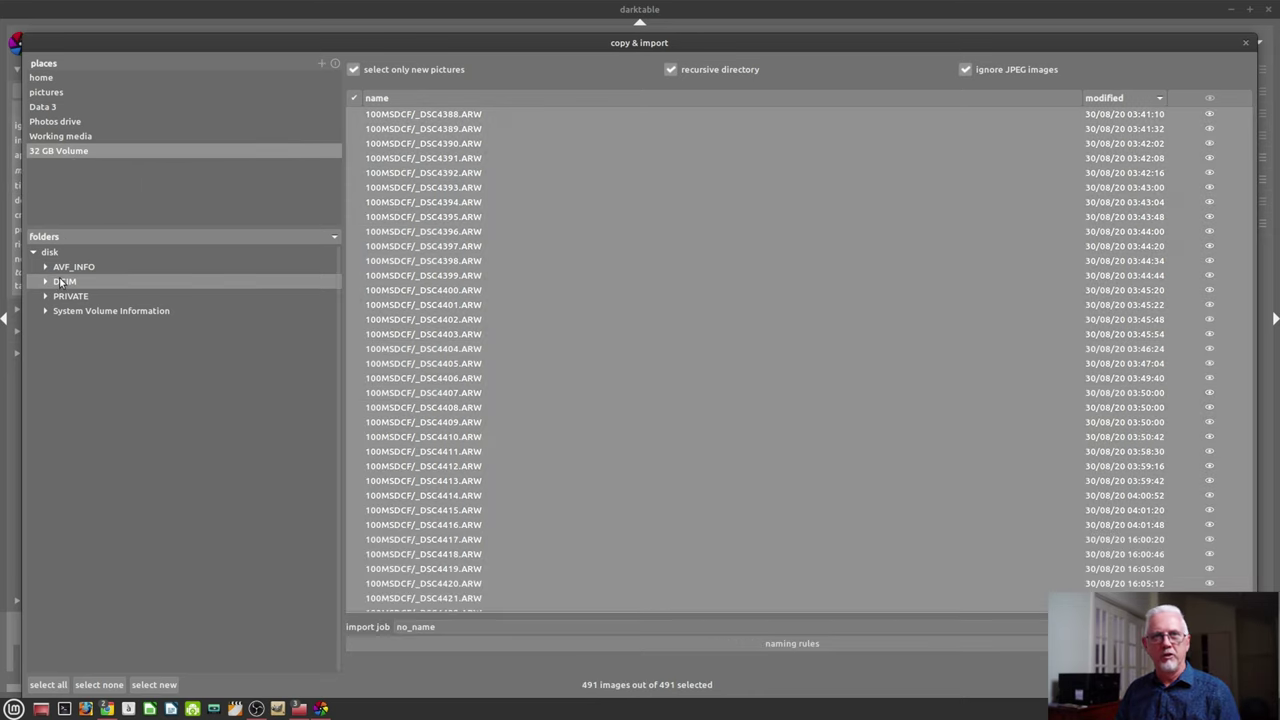
click(63, 283)
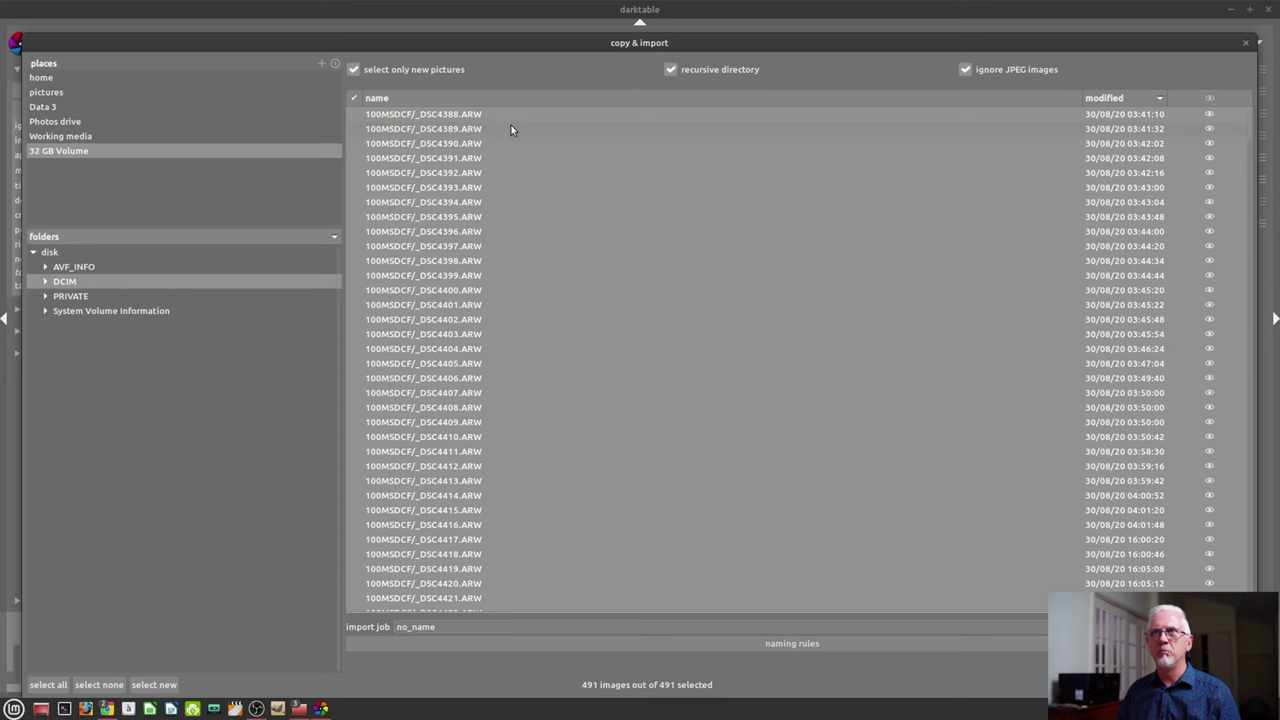
drag(485, 118, 478, 153)
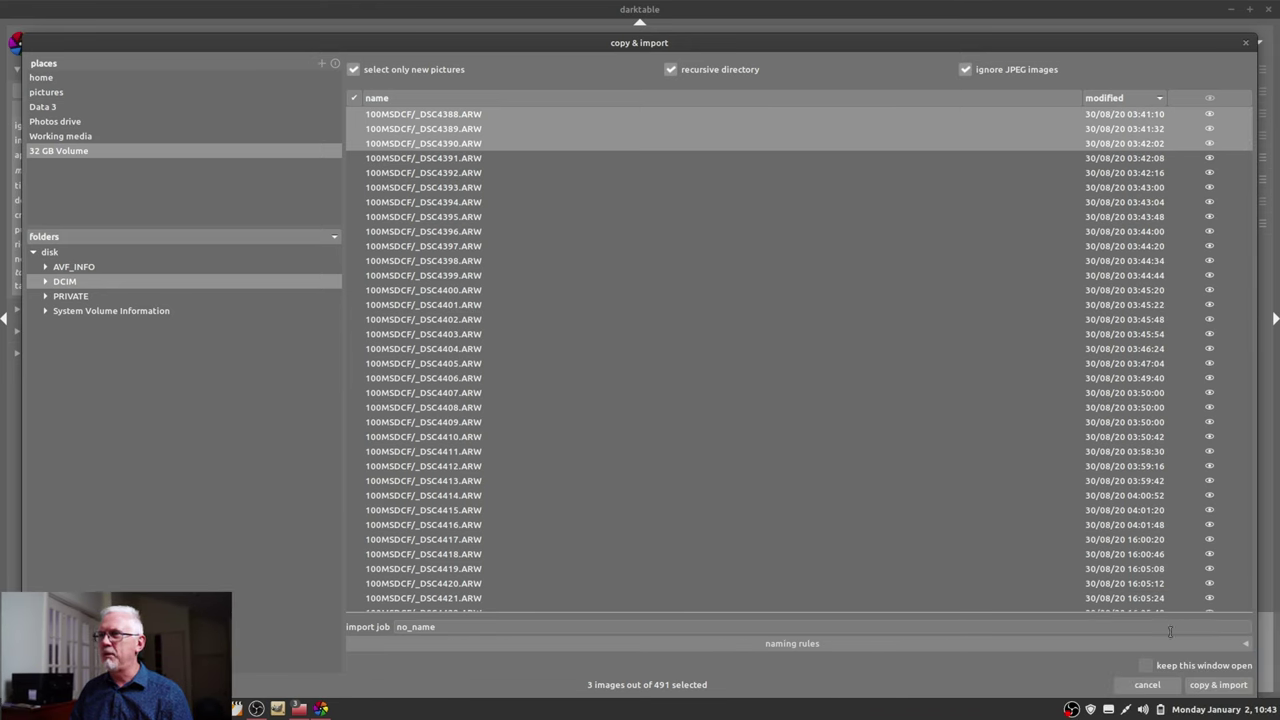
Review the naming rules, then copy and import the three train photos into Test shots
click(1246, 644)
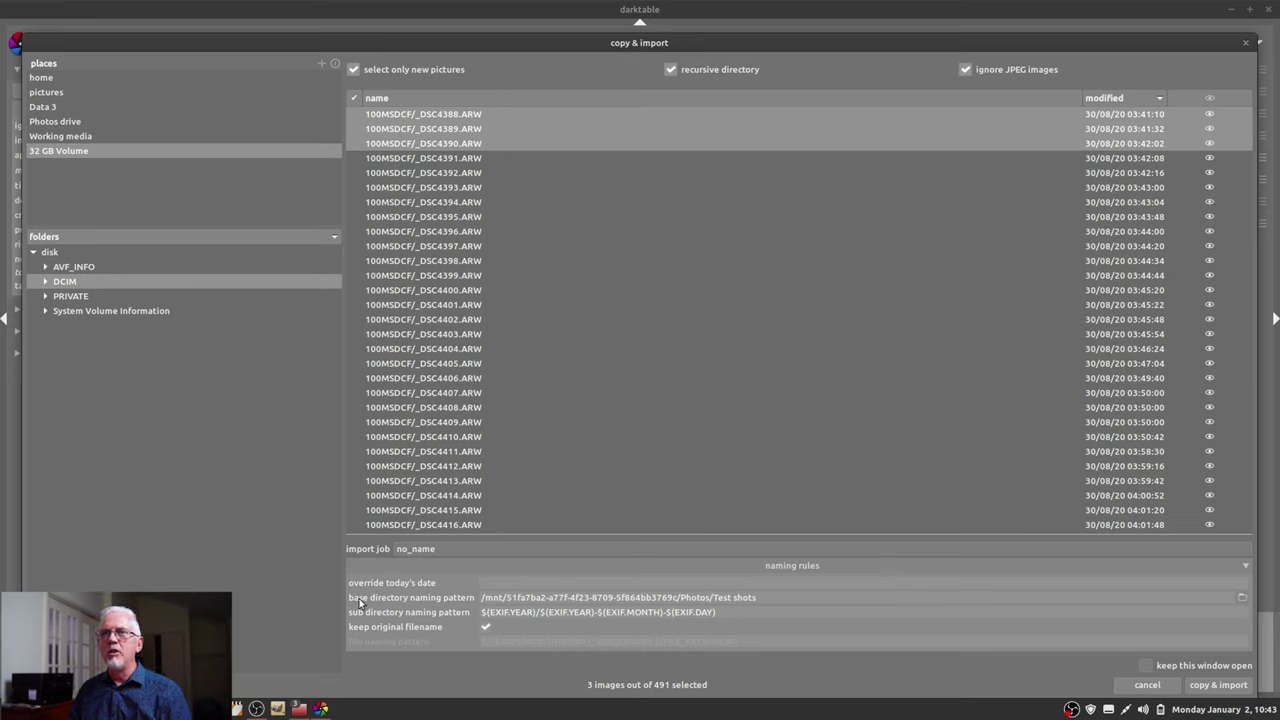
mouse_move(464, 601)
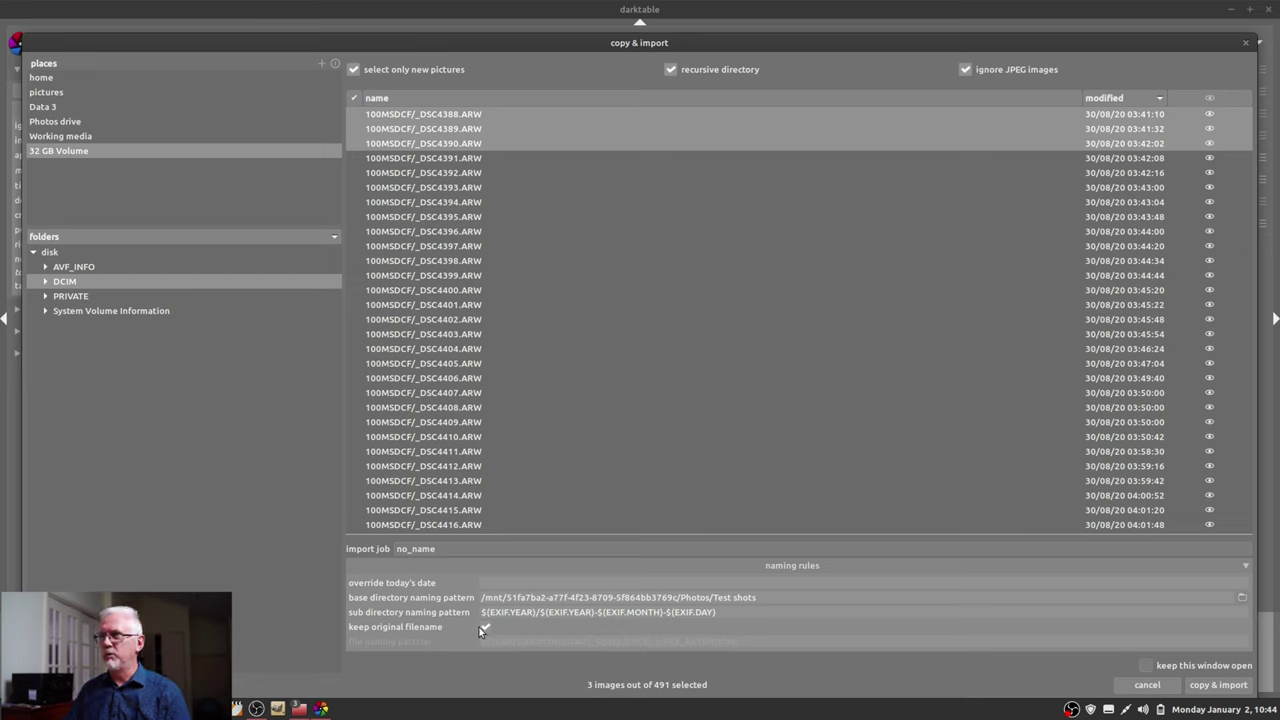
click(1218, 685)
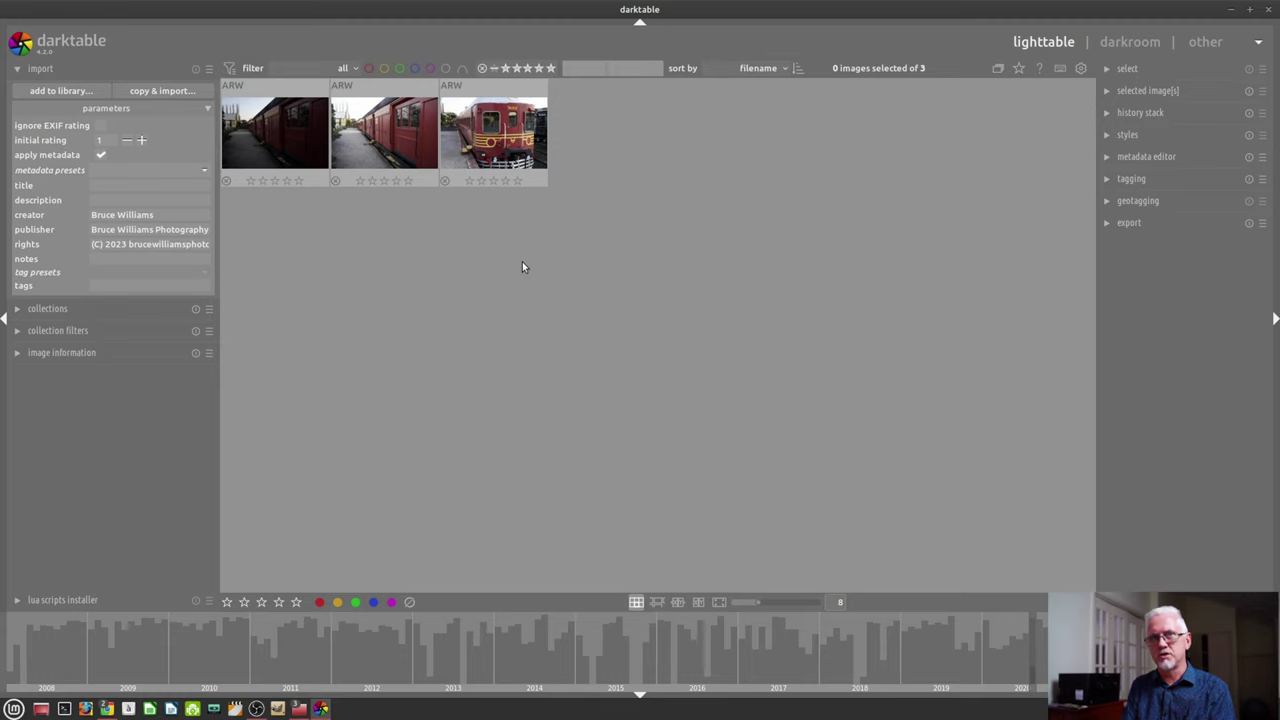
In the file manager, browse Test shots > 2020 > 2020-08-29 to view the copied files
key(alt+Tab)
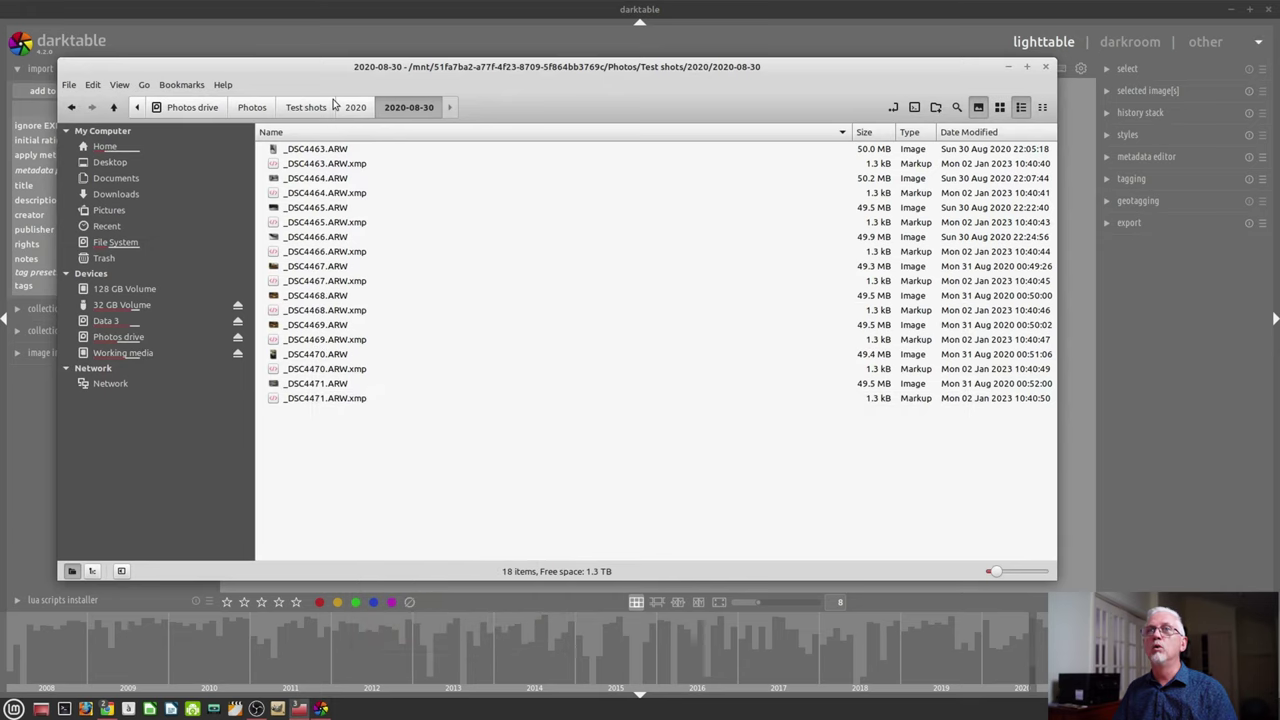
click(313, 112)
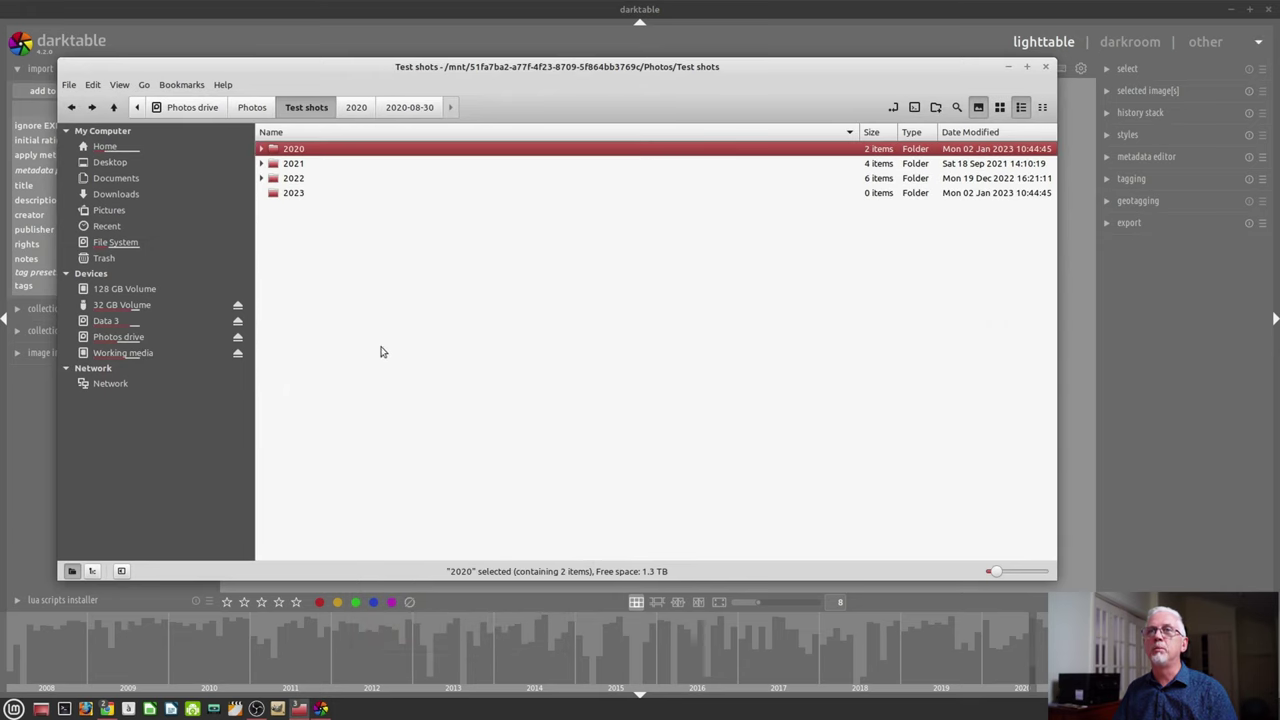
double_click(283, 150)
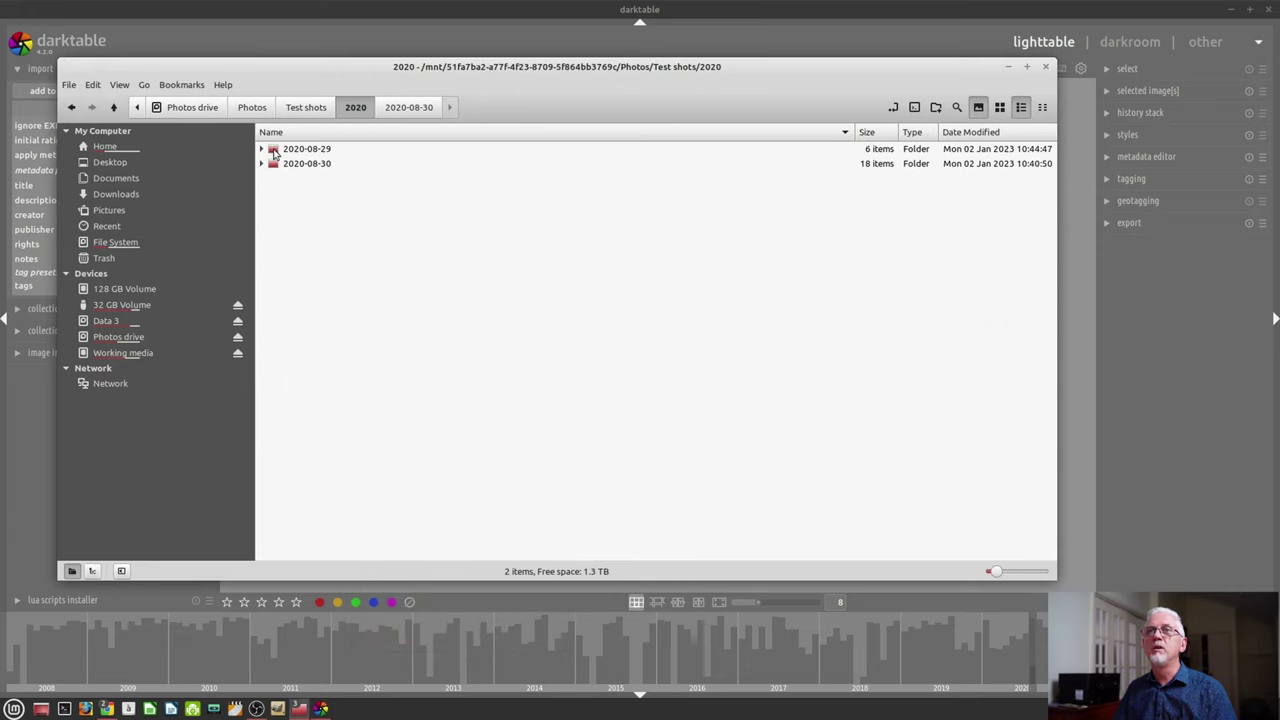
double_click(298, 154)
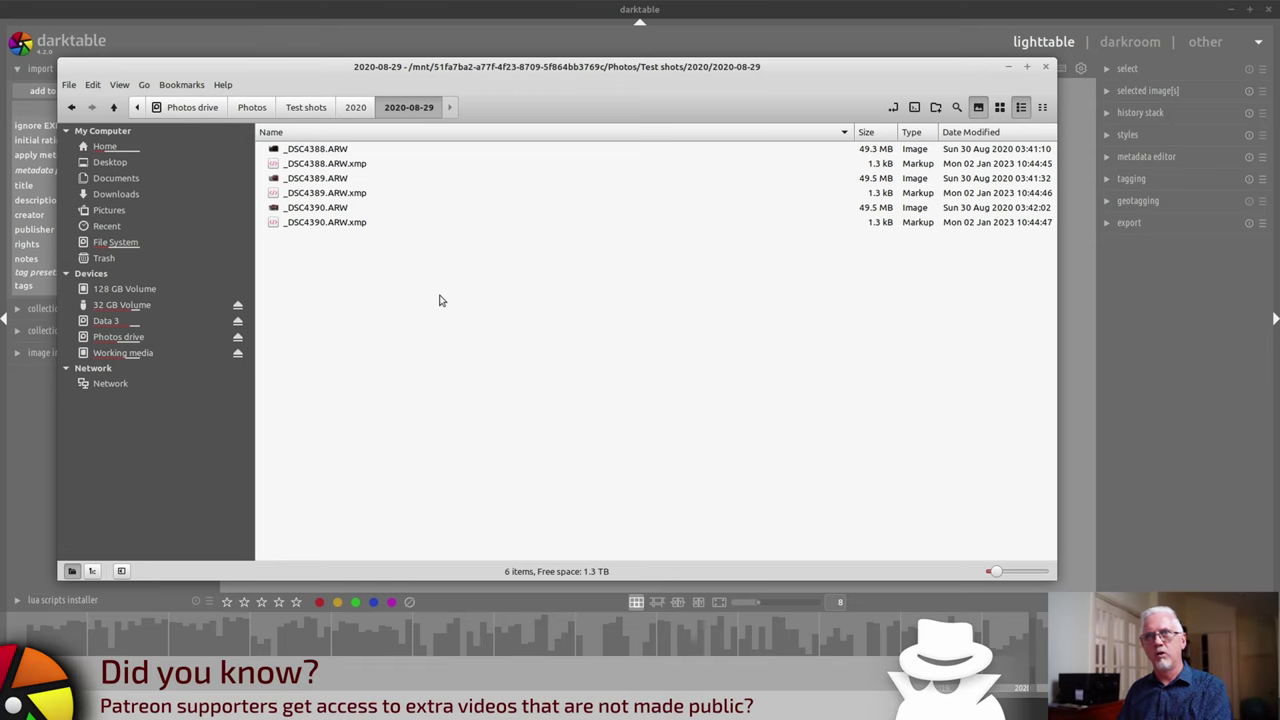
click(1180, 332)
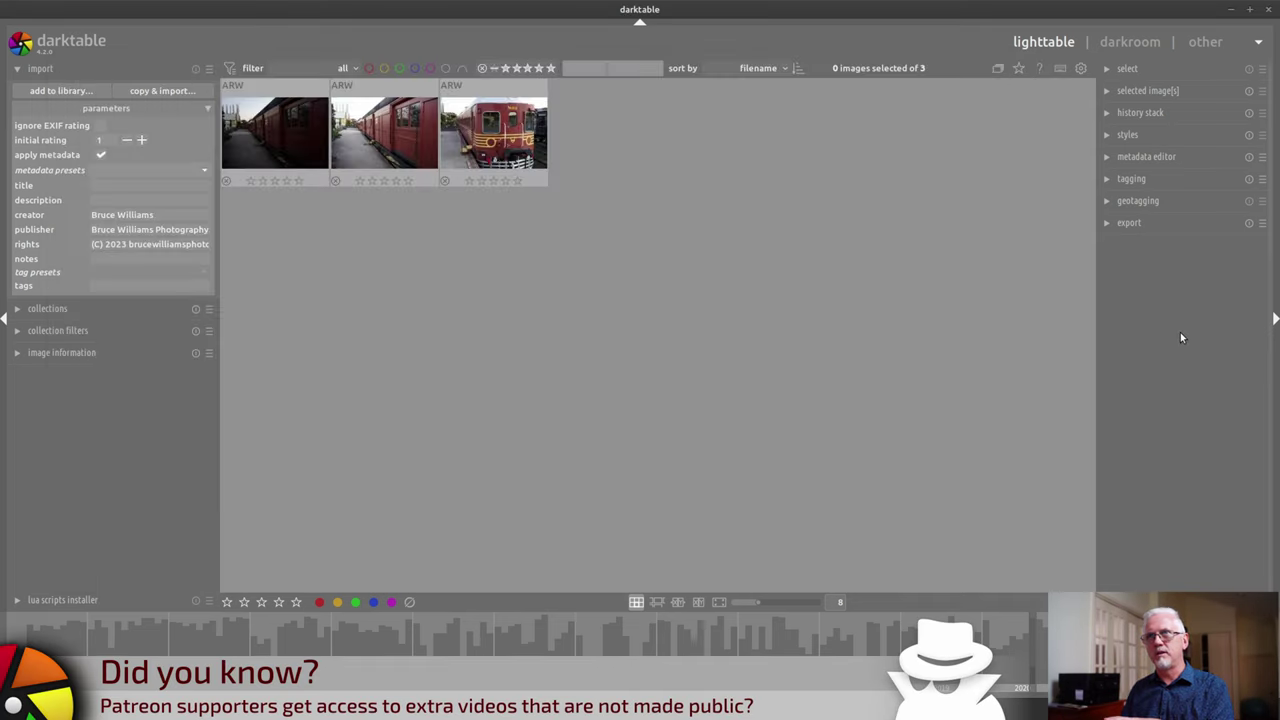
Reopen copy & import, close it without importing, and return to the lighttable
click(163, 91)
drag(1117, 114, 1117, 130)
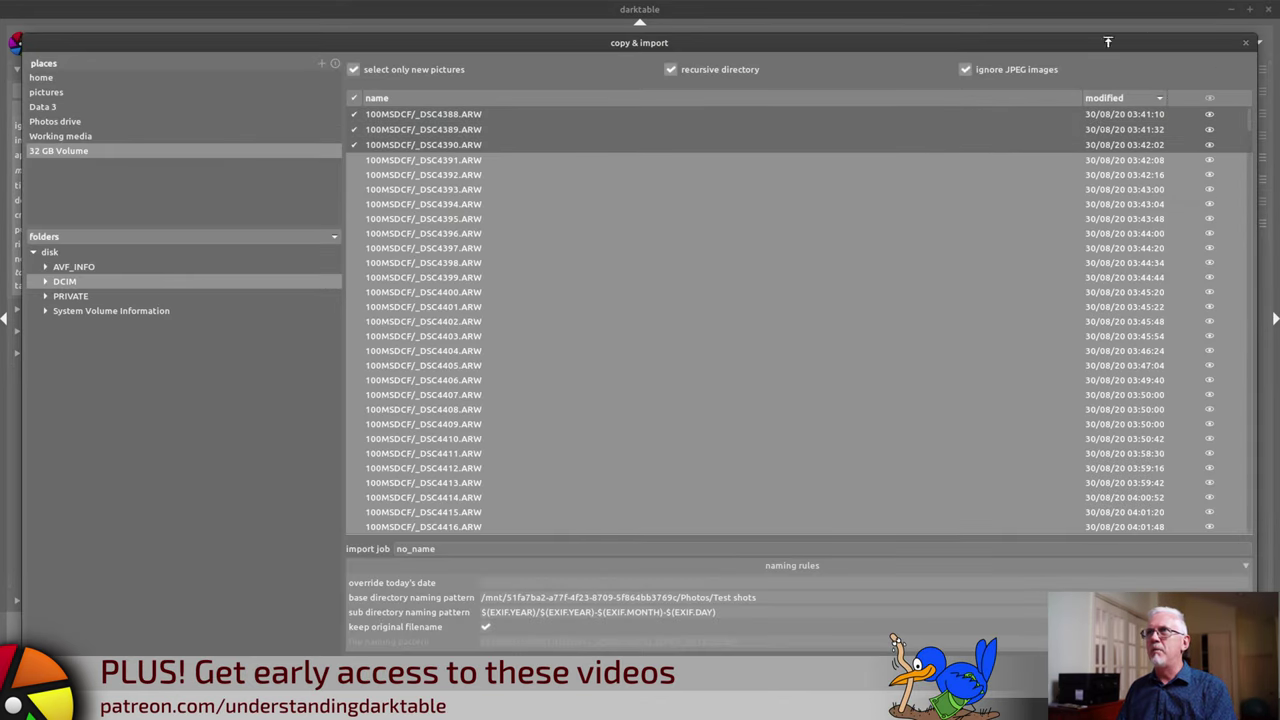
click(1245, 42)
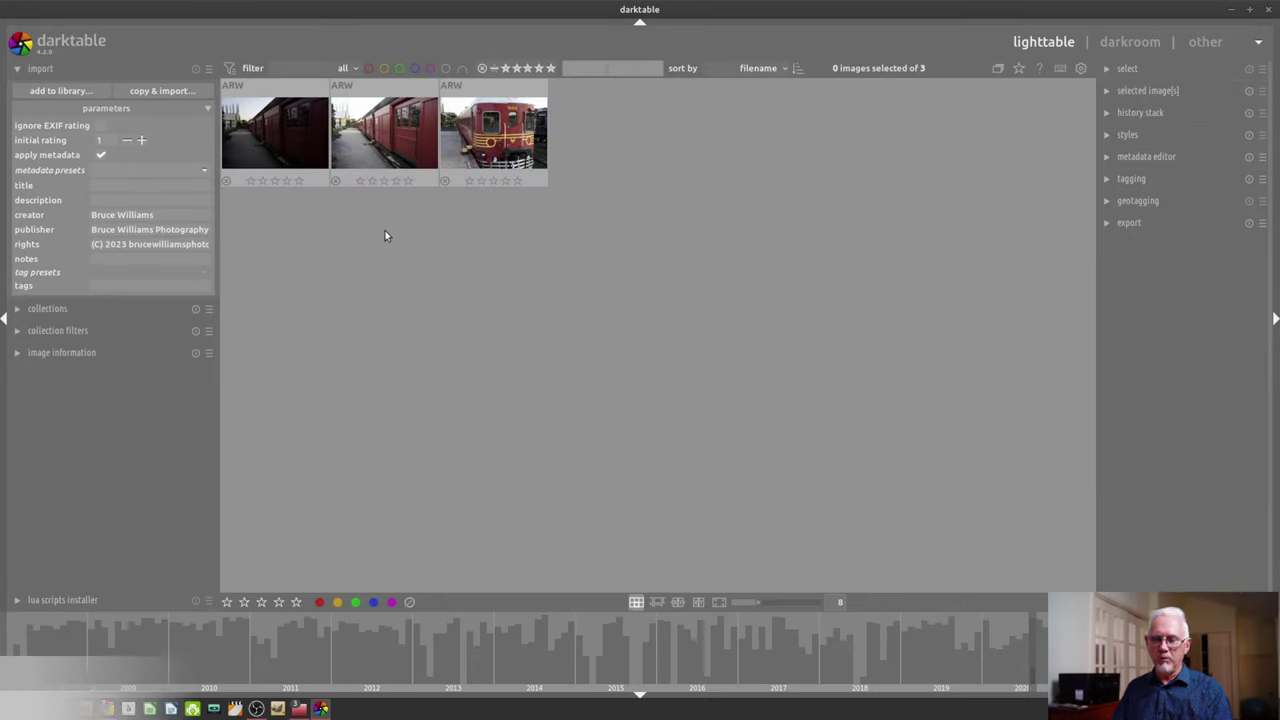
key(alt+Tab)
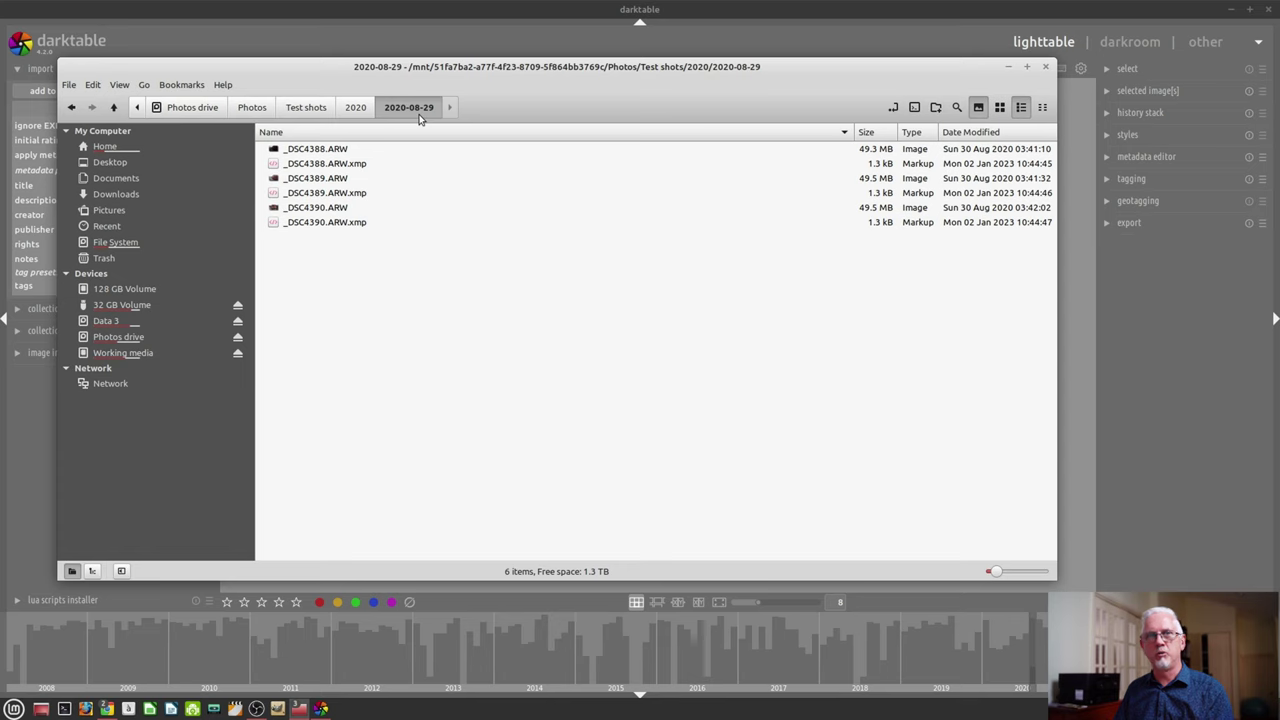
click(1163, 316)
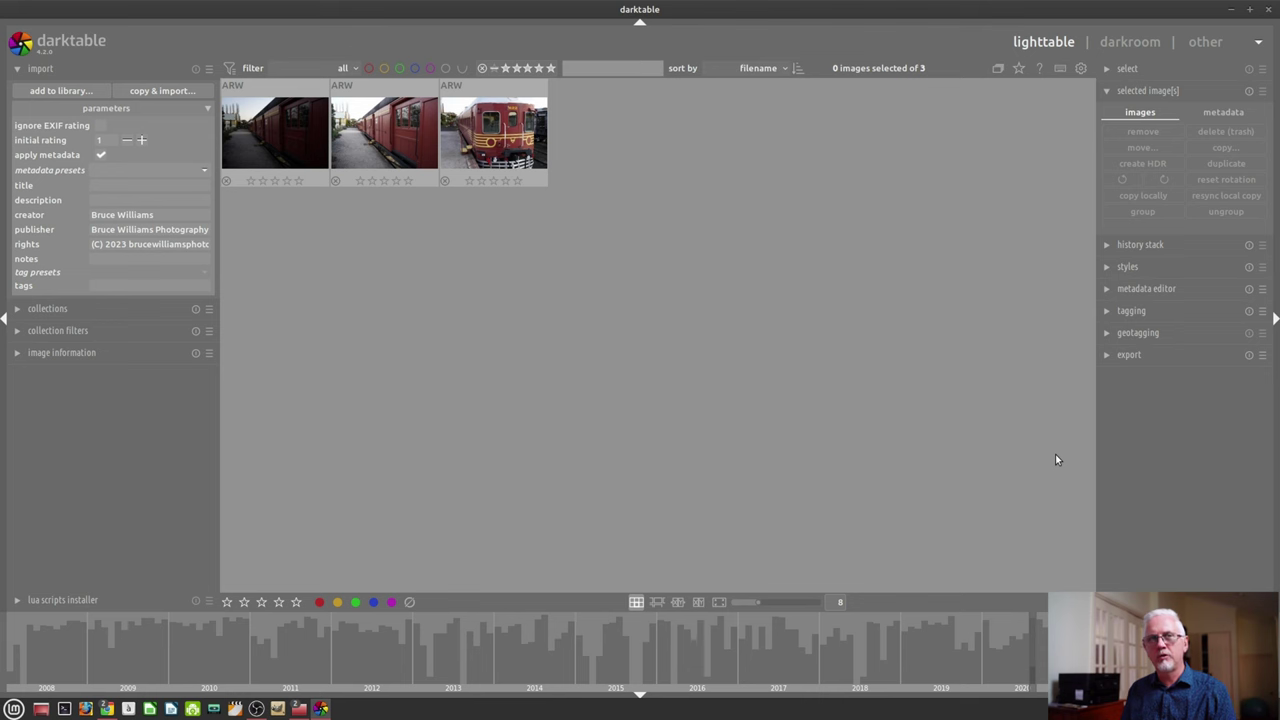
Bring the file manager's 2020-08-29 folder, with ARW raws and .xmp sidecars, to the front
key(alt+Tab)
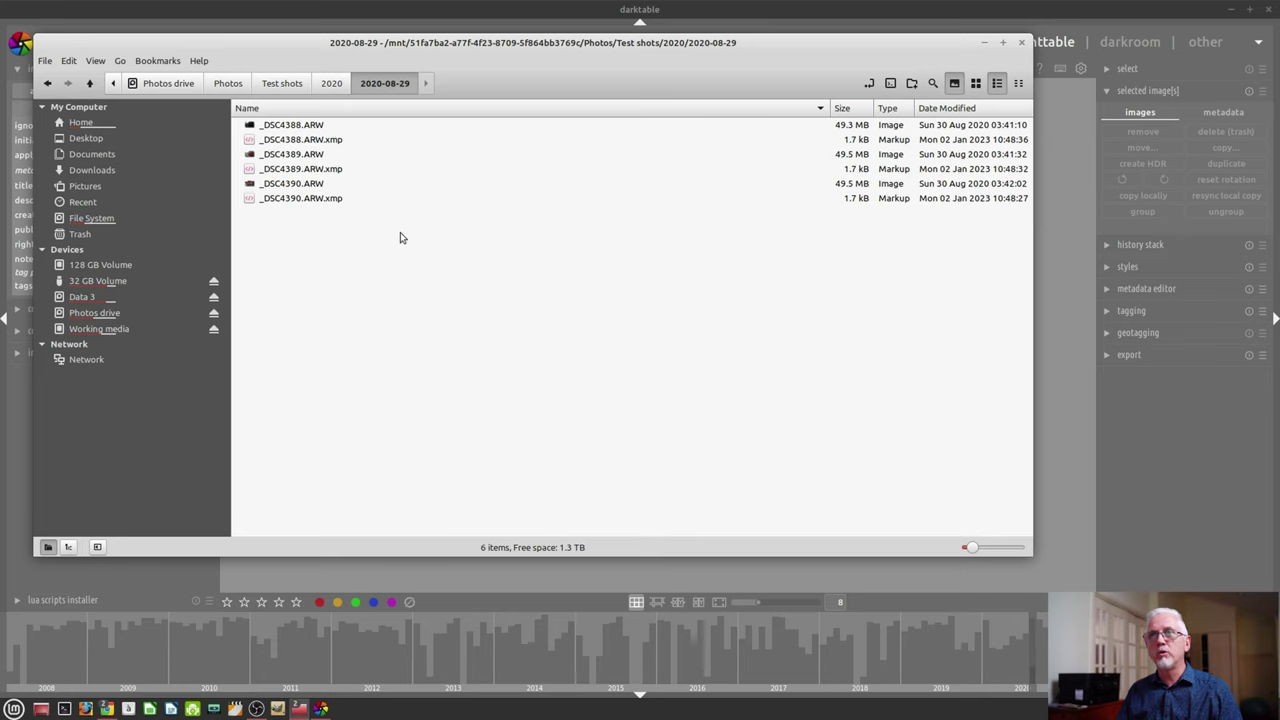
Rate the three train photos one, two and three stars respectively
click(1063, 428)
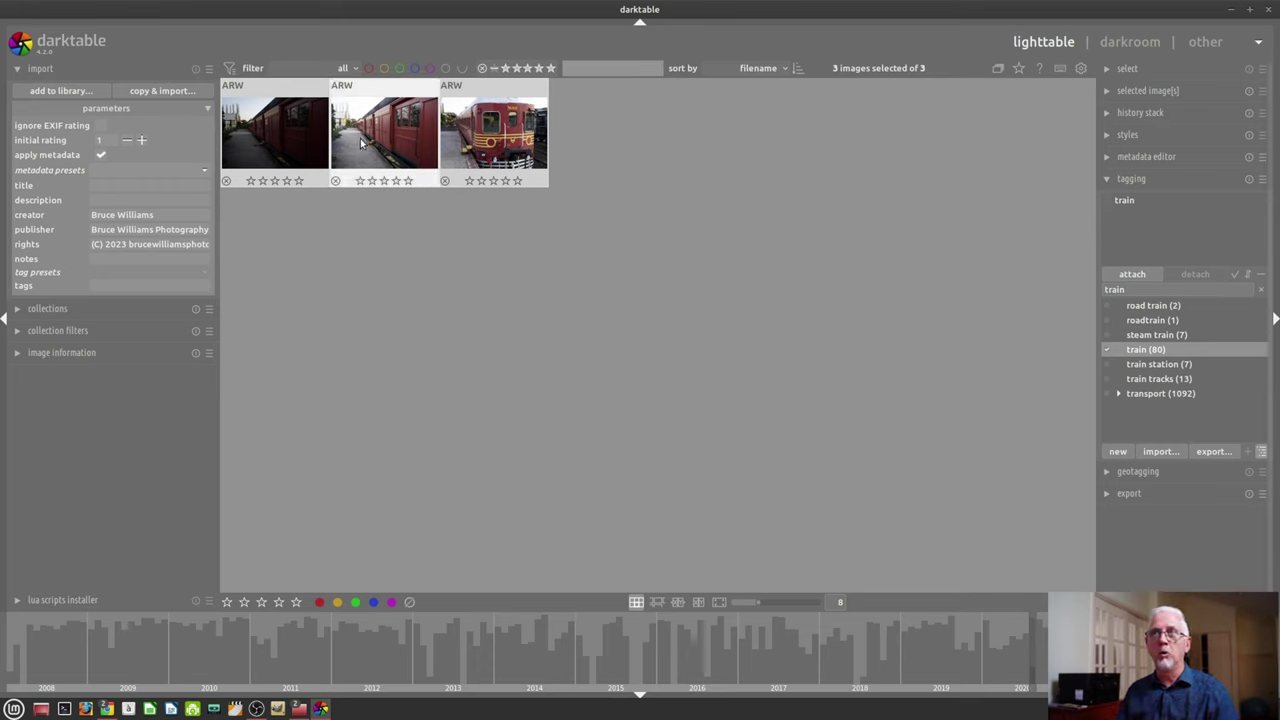
click(268, 146)
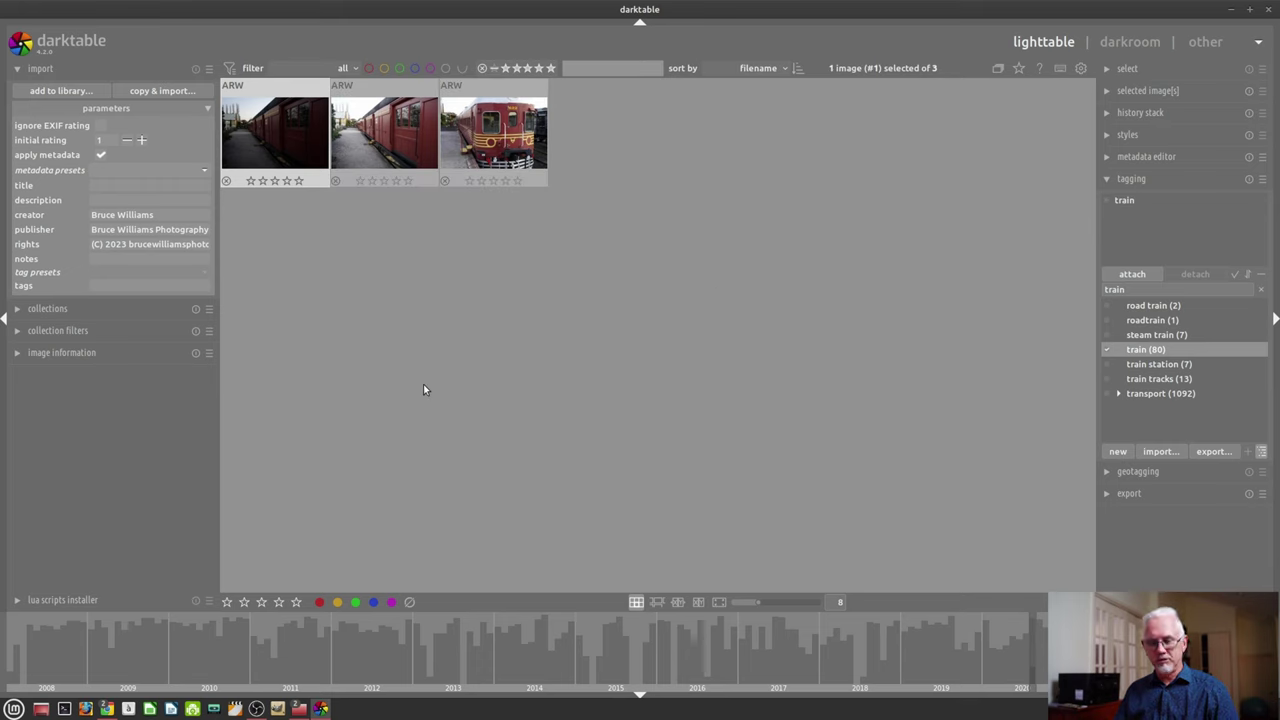
key(1)
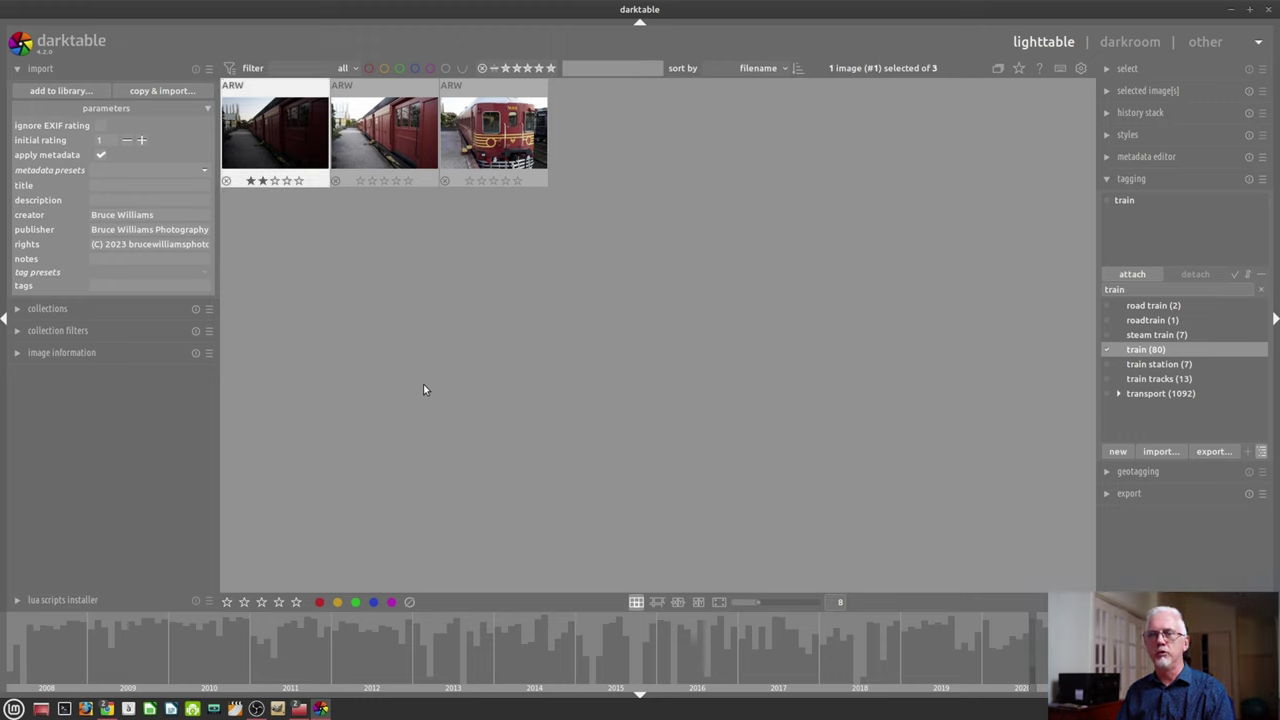
click(401, 143)
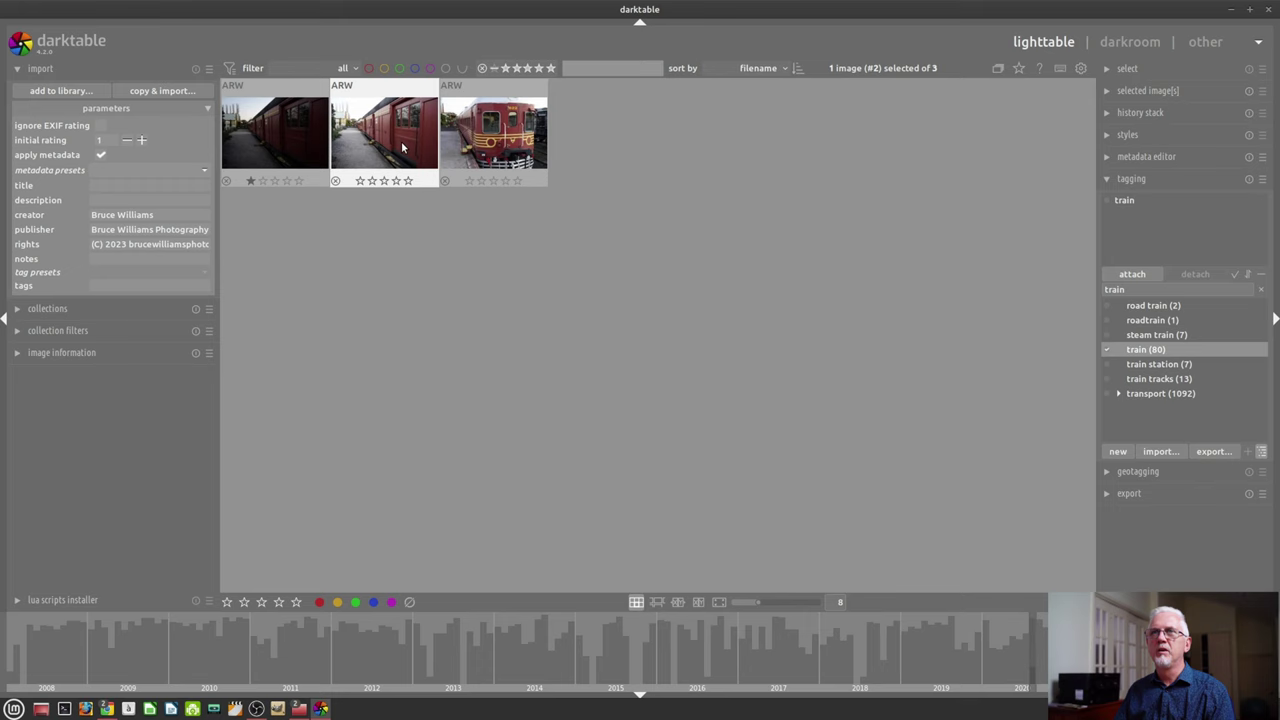
key(2)
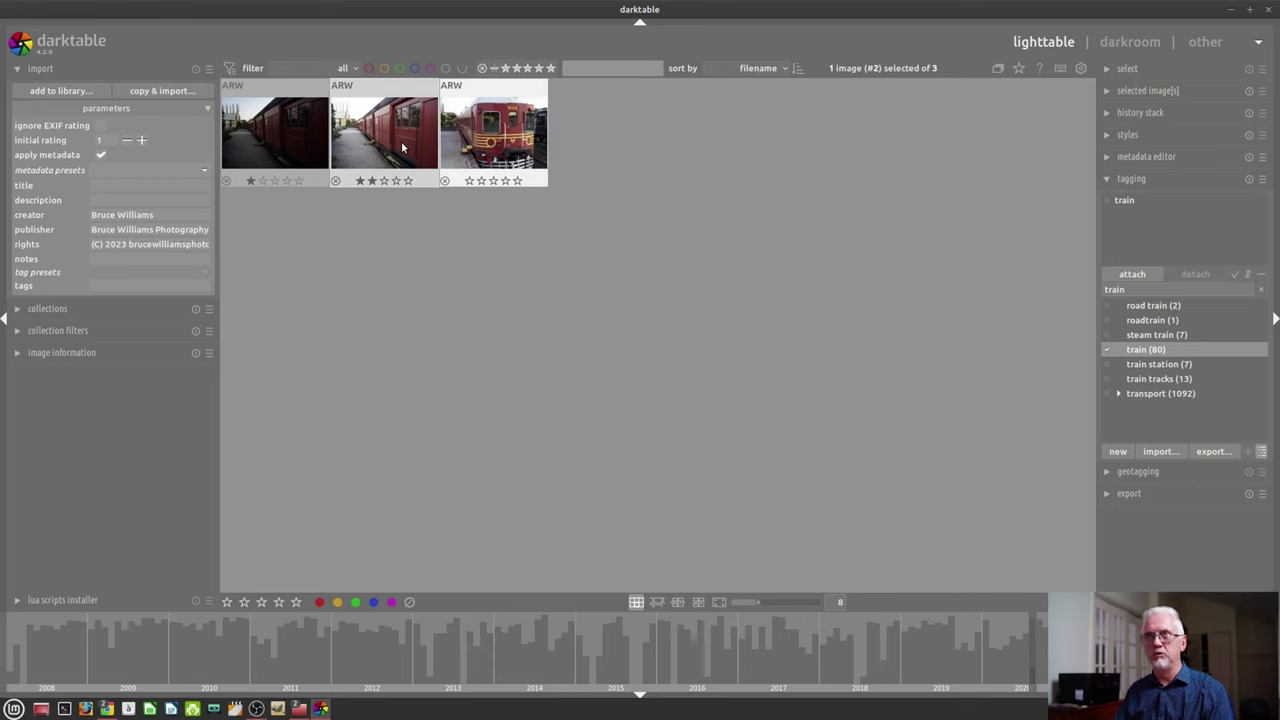
key(3)
click(301, 146)
key(5)
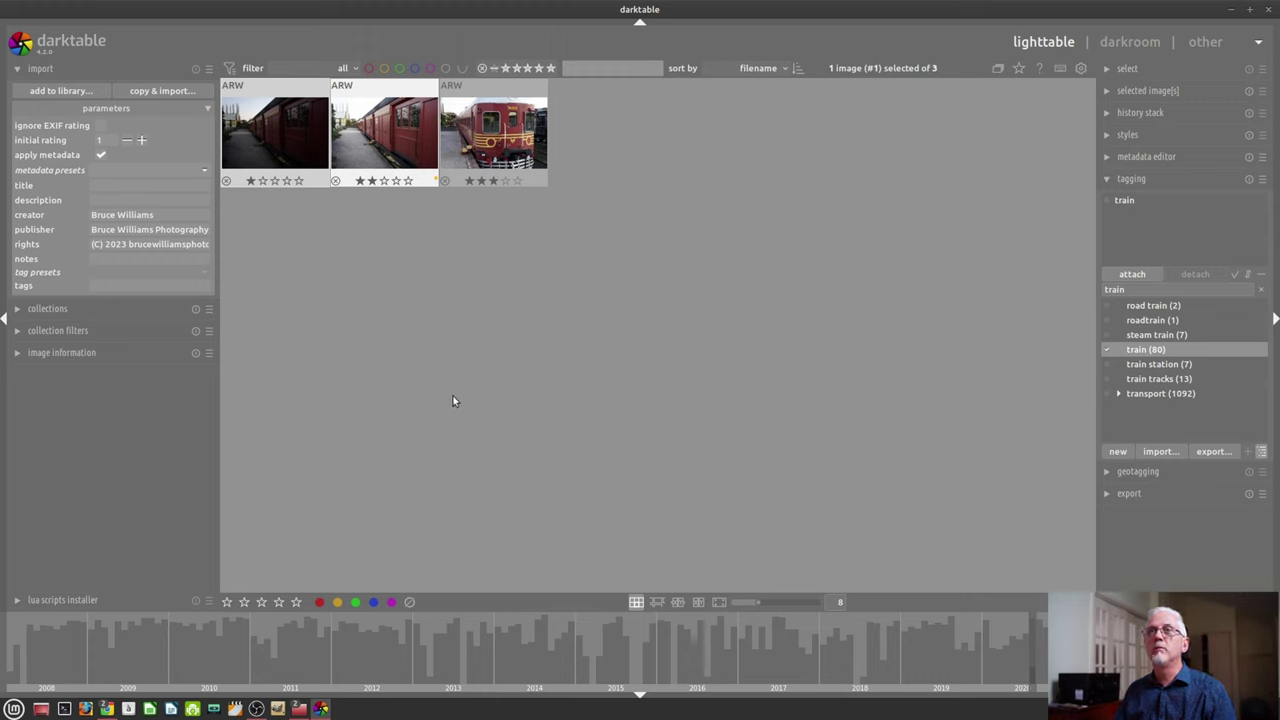
Give the third photo a red colour label and add a colour label to the first
click(486, 140)
key(F1)
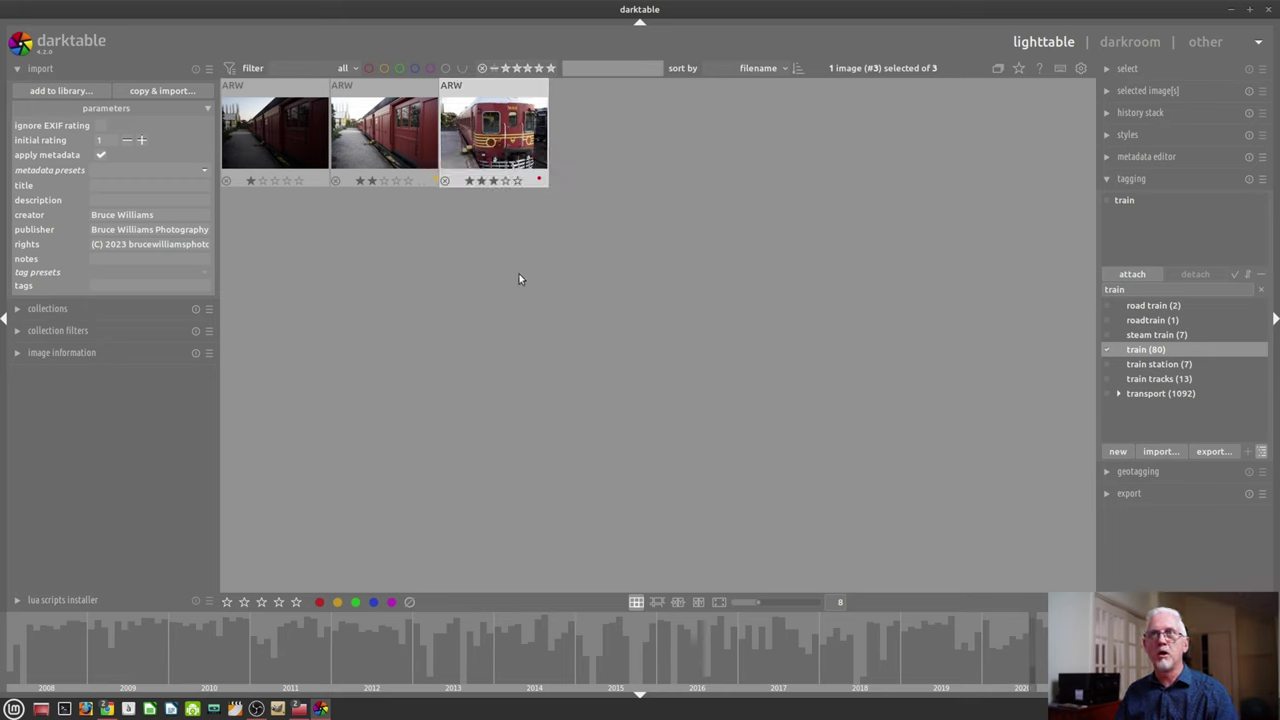
click(292, 142)
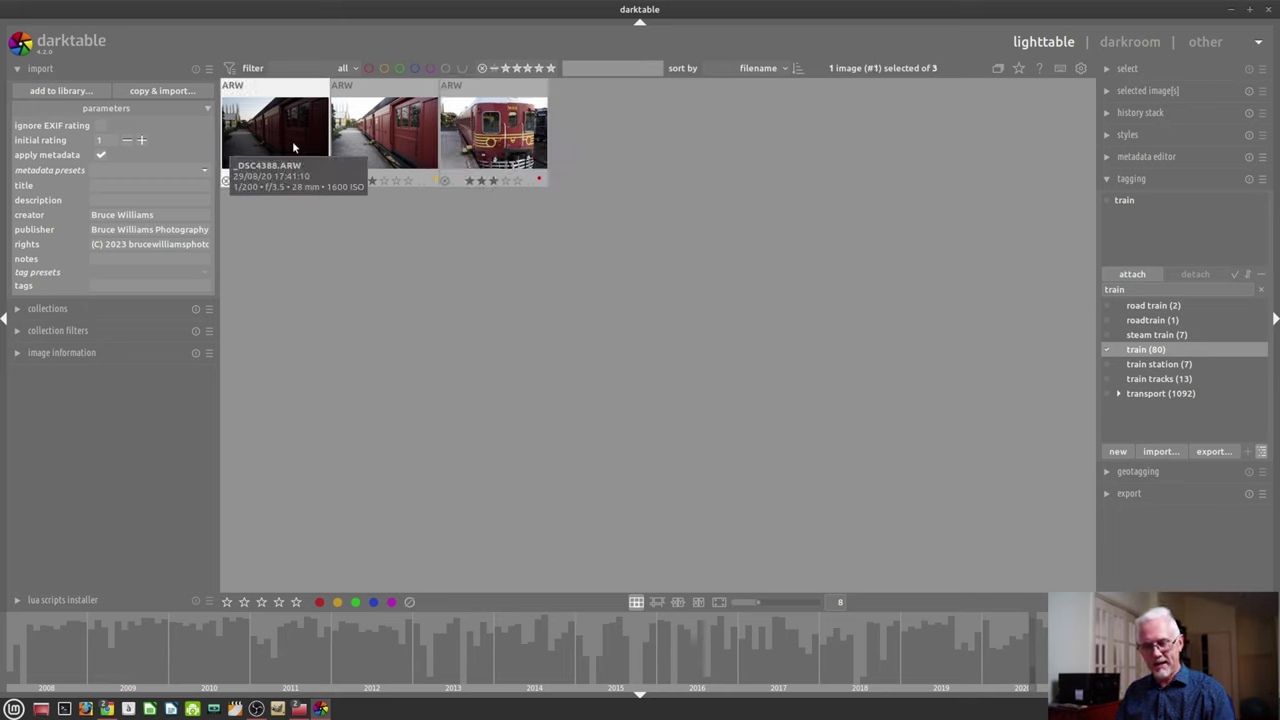
key(F3)
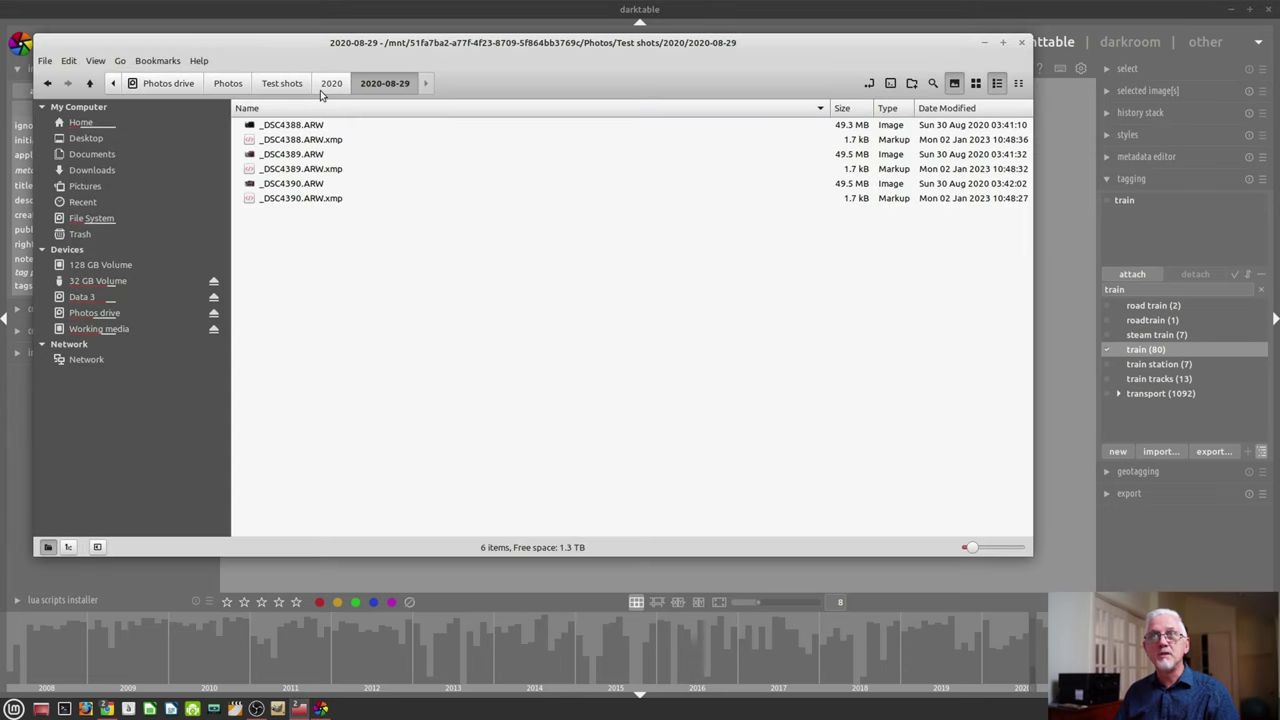
Check the updated .xmp sidecars from the 2020 folder, then close the file manager
click(331, 86)
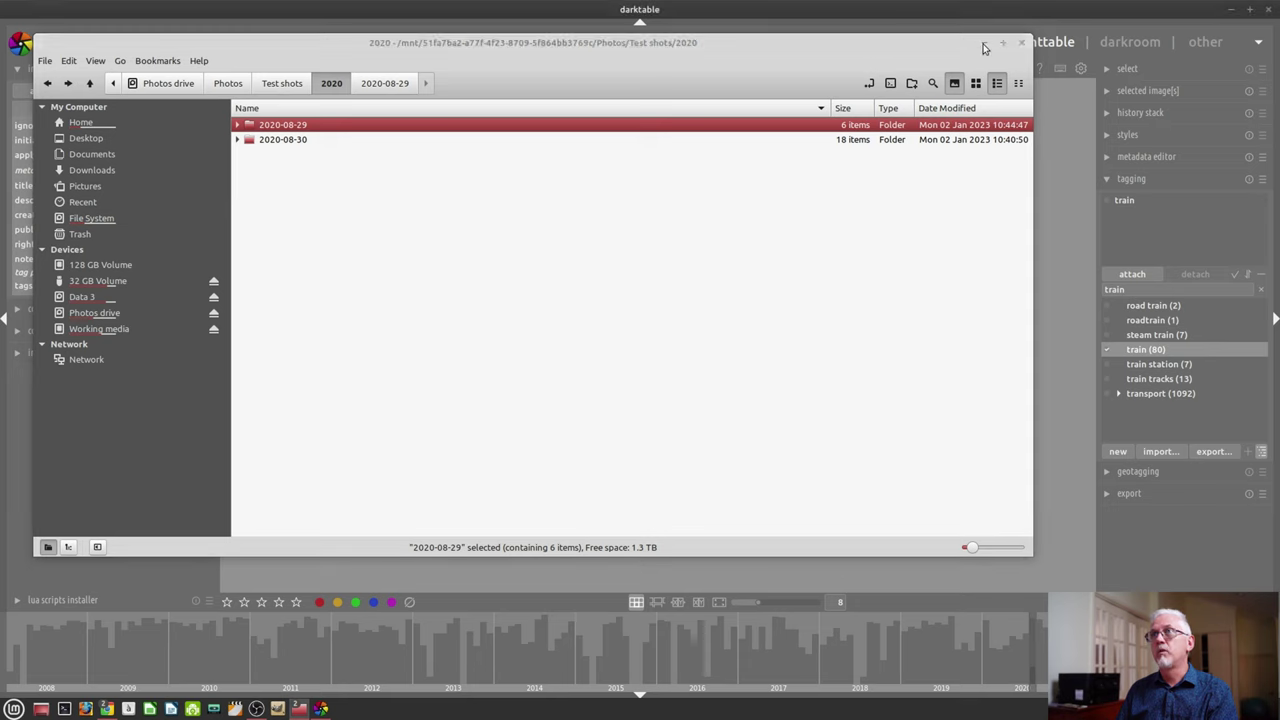
click(1021, 42)
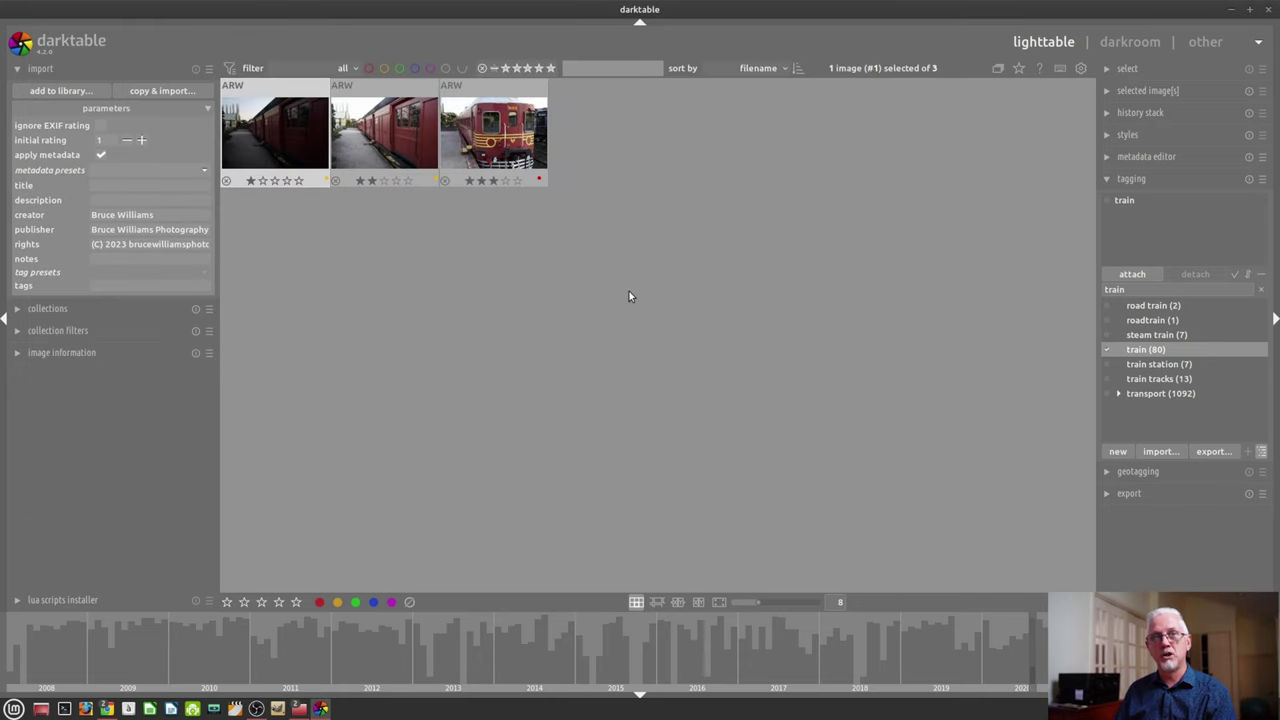
Remove all three train photos from the library
key(ctrl+a)
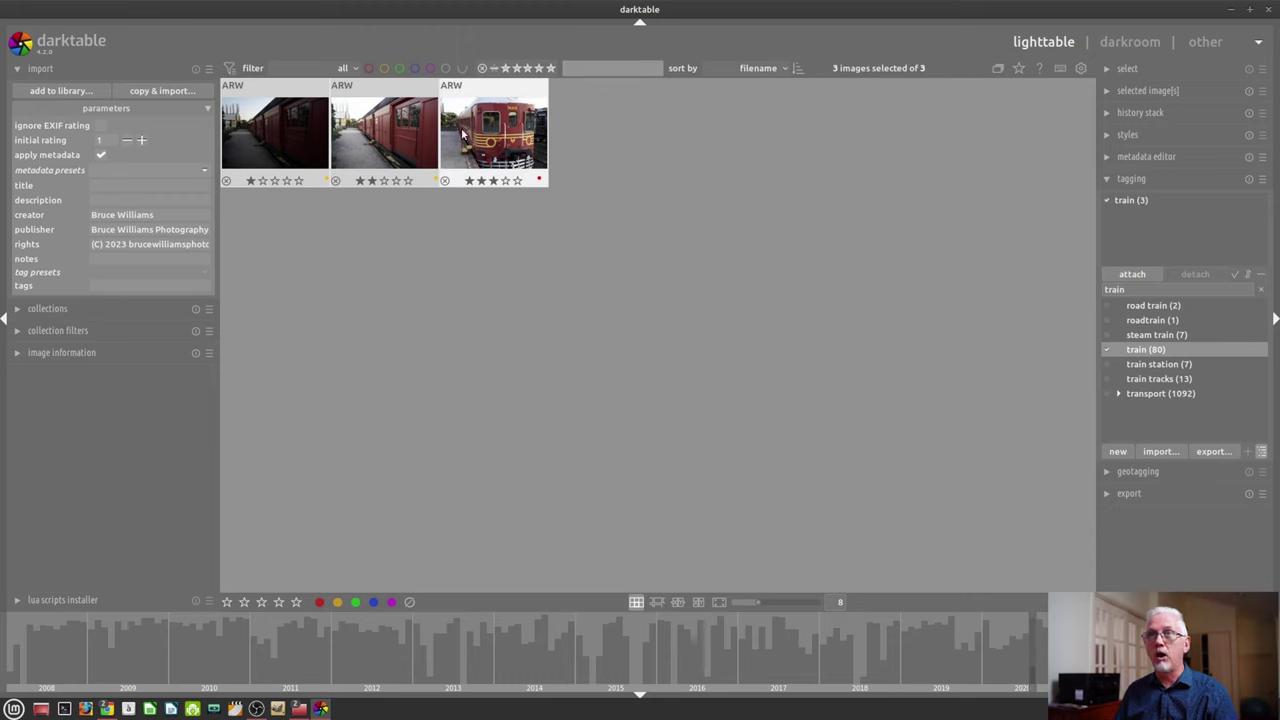
click(1147, 91)
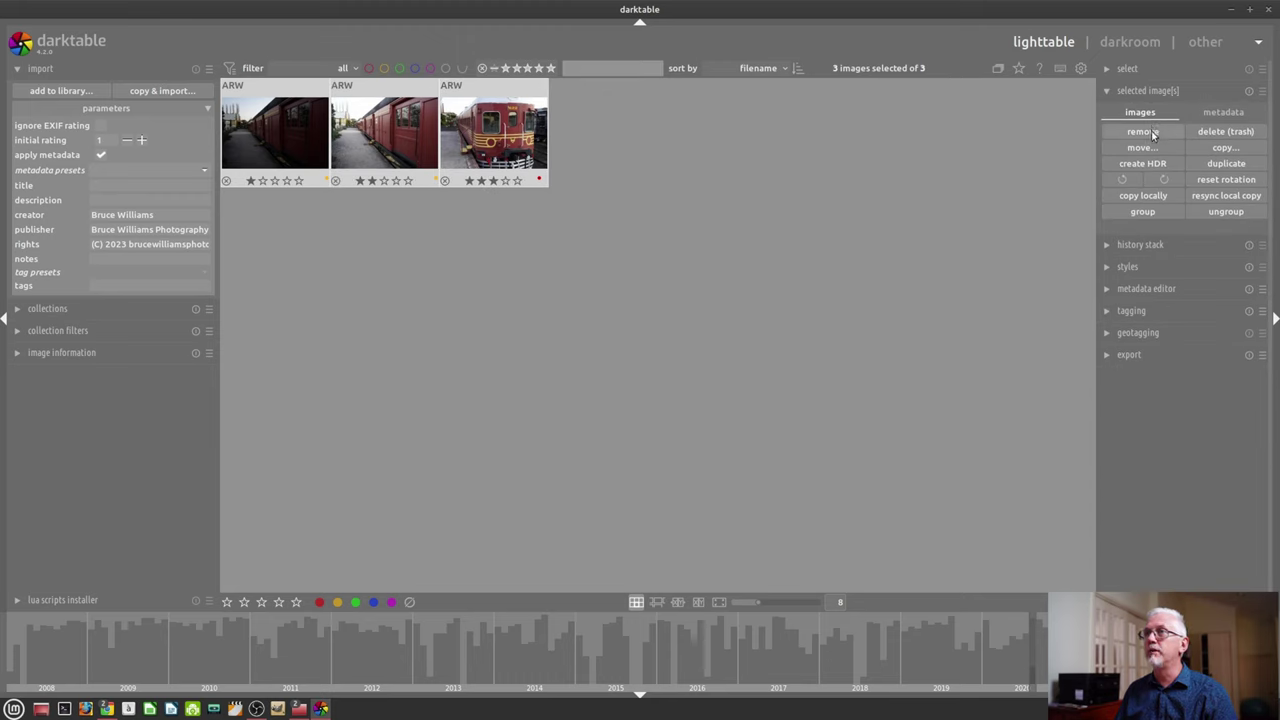
click(1150, 131)
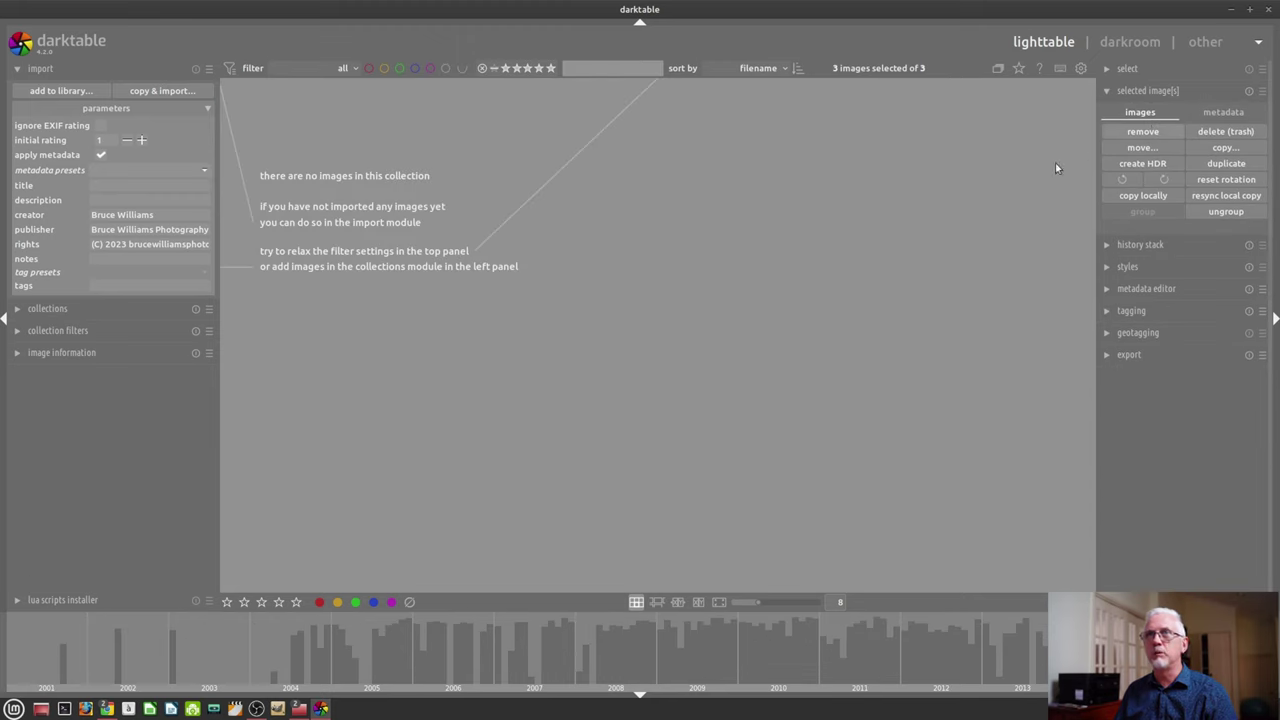
Re-add _DSC4388 through _DSC4390 to the library
click(54, 93)
click(437, 143)
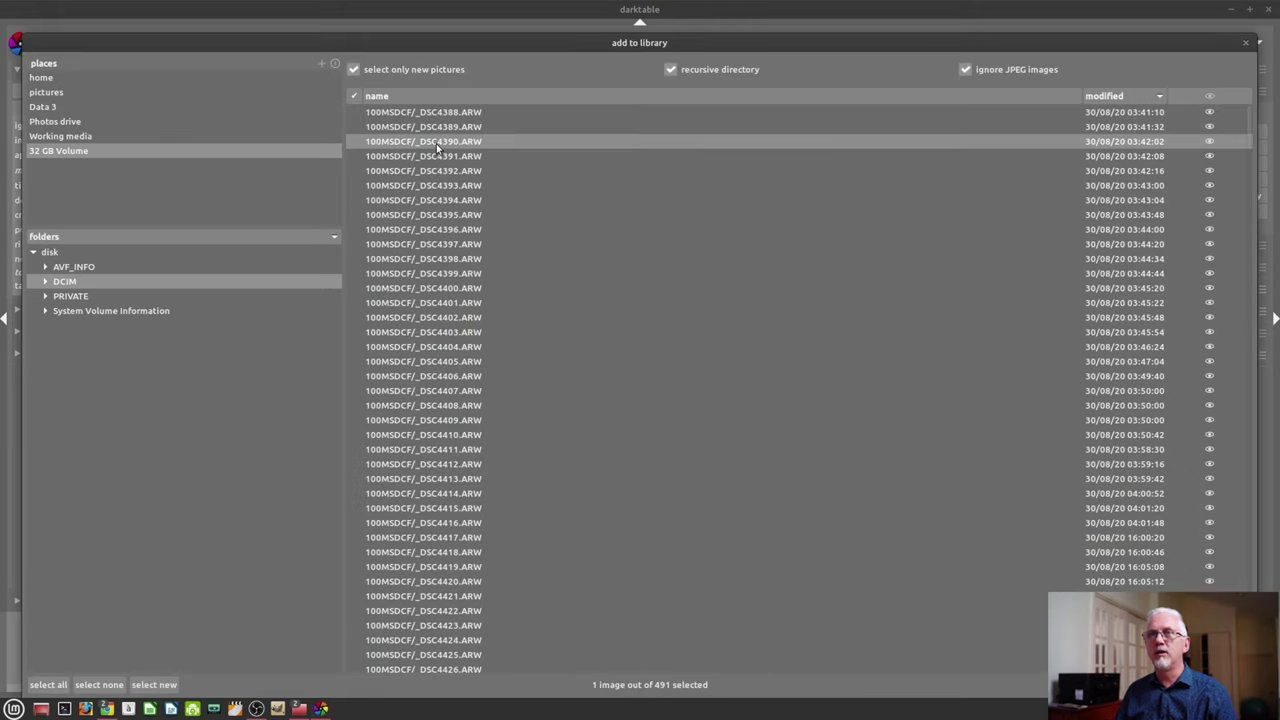
shift+click(470, 113)
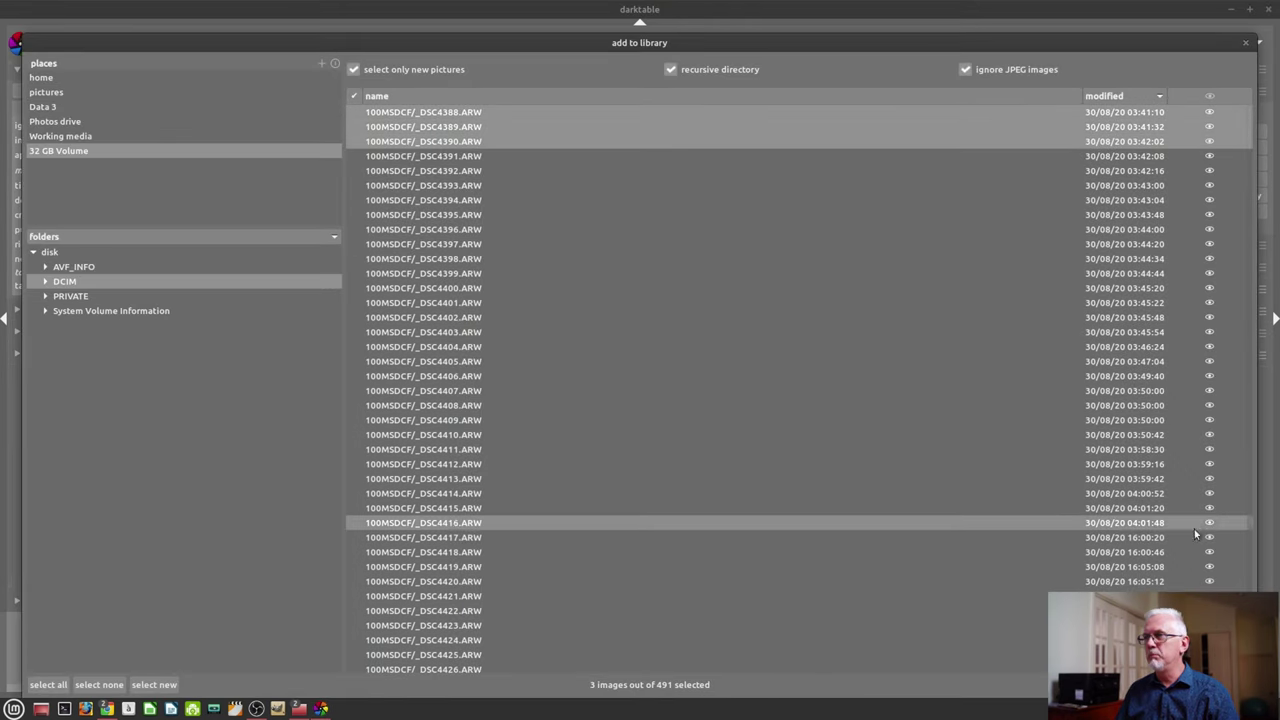
click(1200, 685)
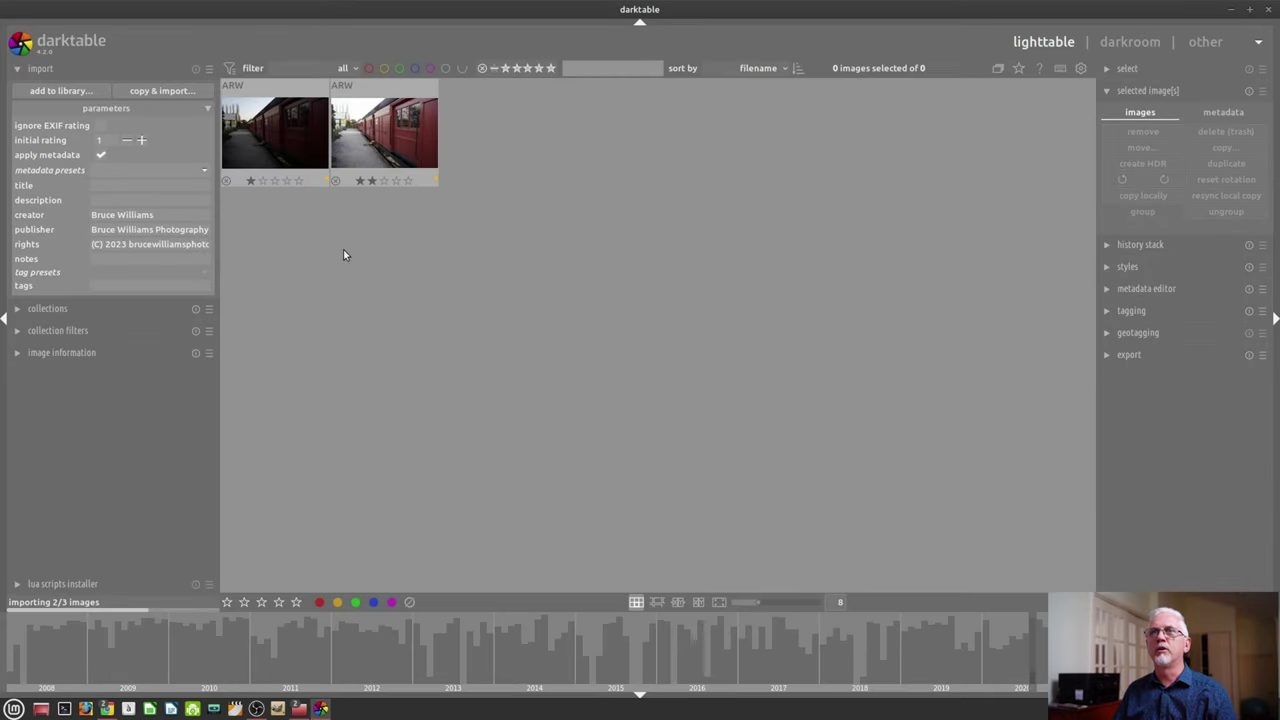
Check in the tagging module that the re-imported photos kept their train tag
click(310, 145)
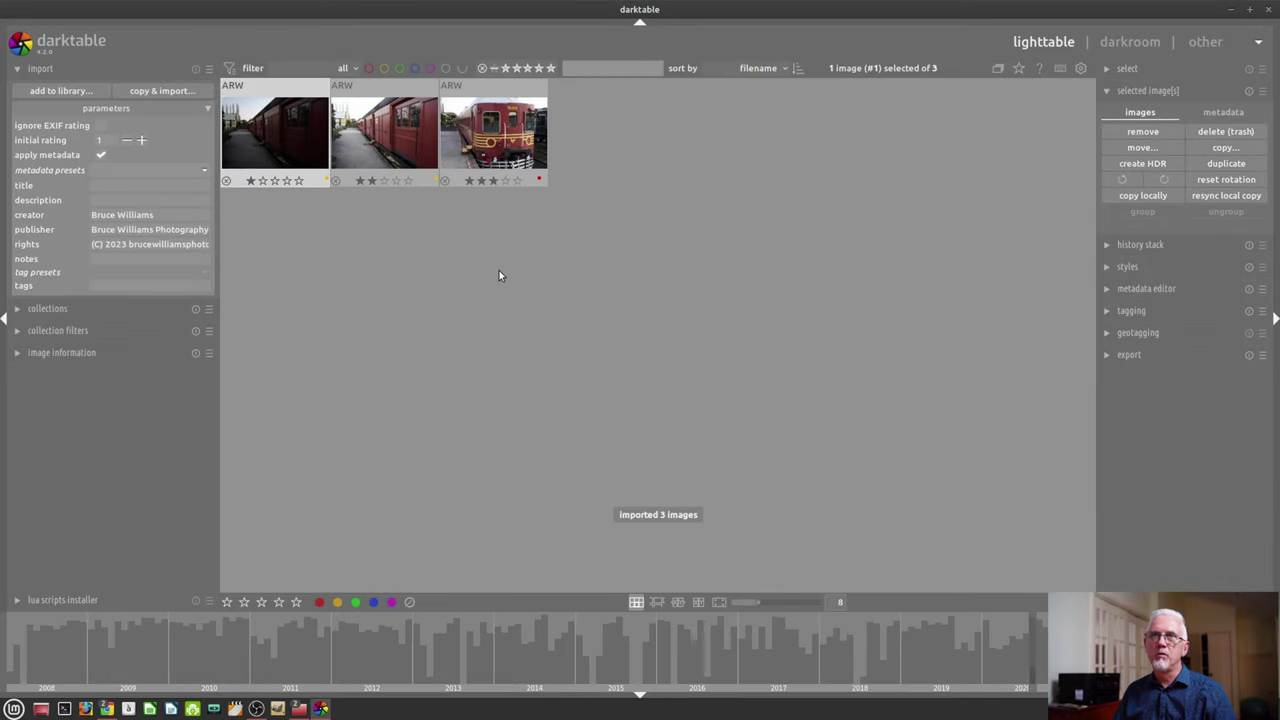
click(1140, 310)
click(505, 140)
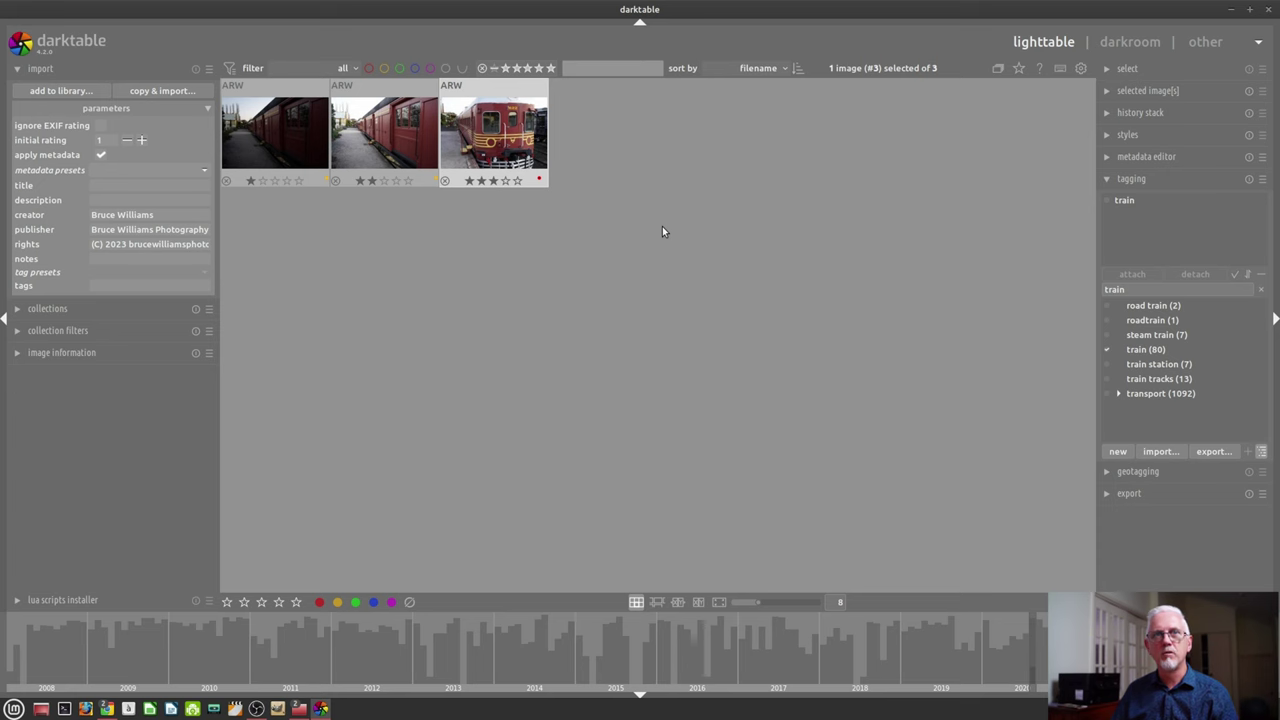
Open darktable preferences, browse general, import and lighttable, and enable expanding a single utility module at a time
key(alt+Tab)
click(985, 45)
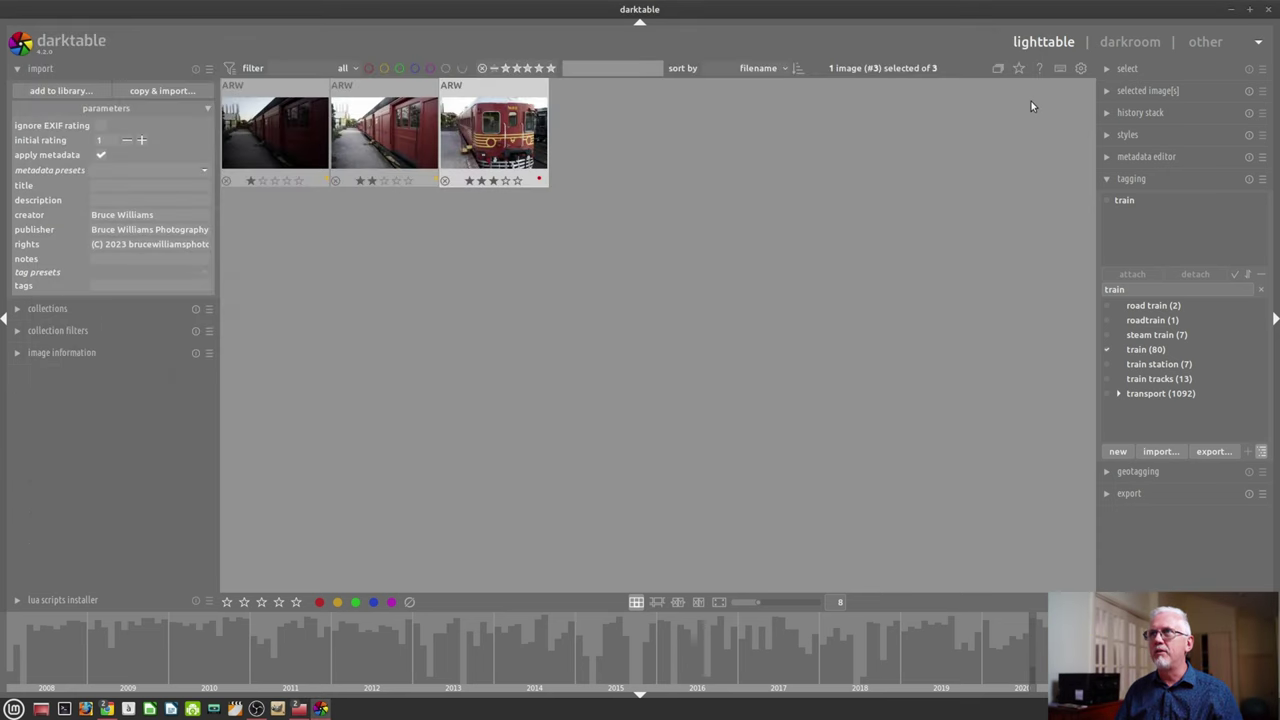
click(1081, 71)
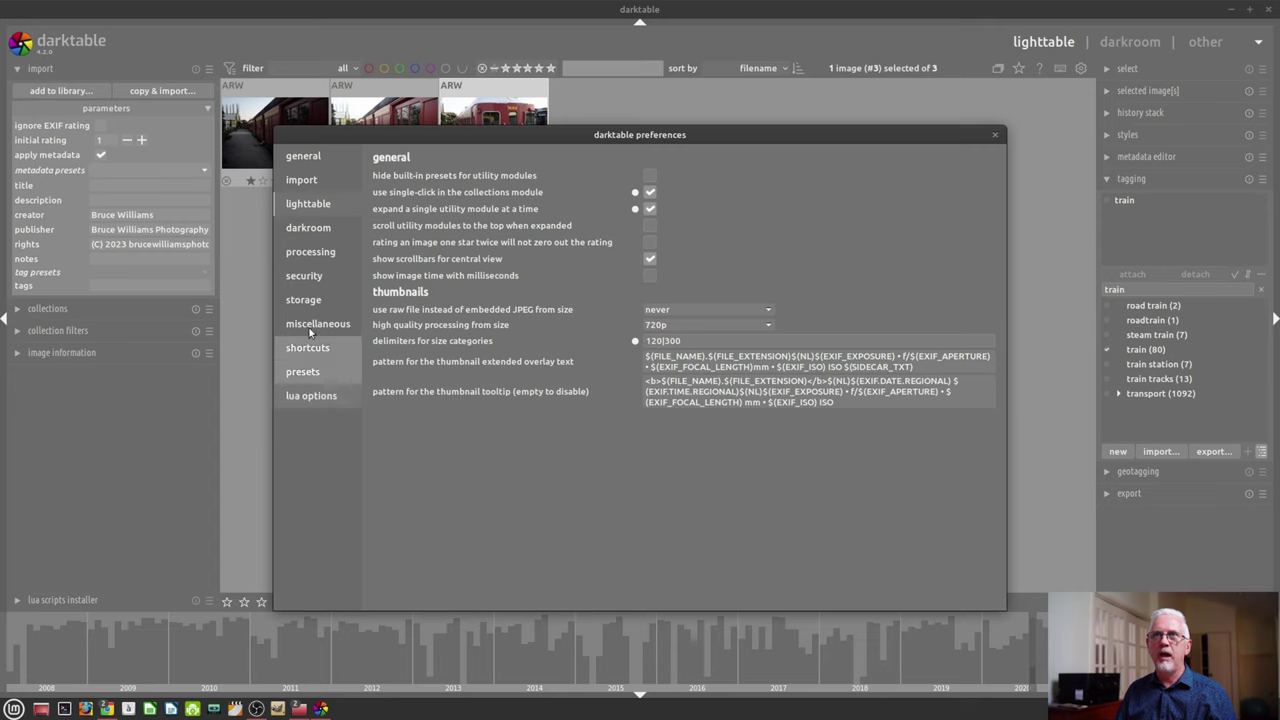
click(311, 160)
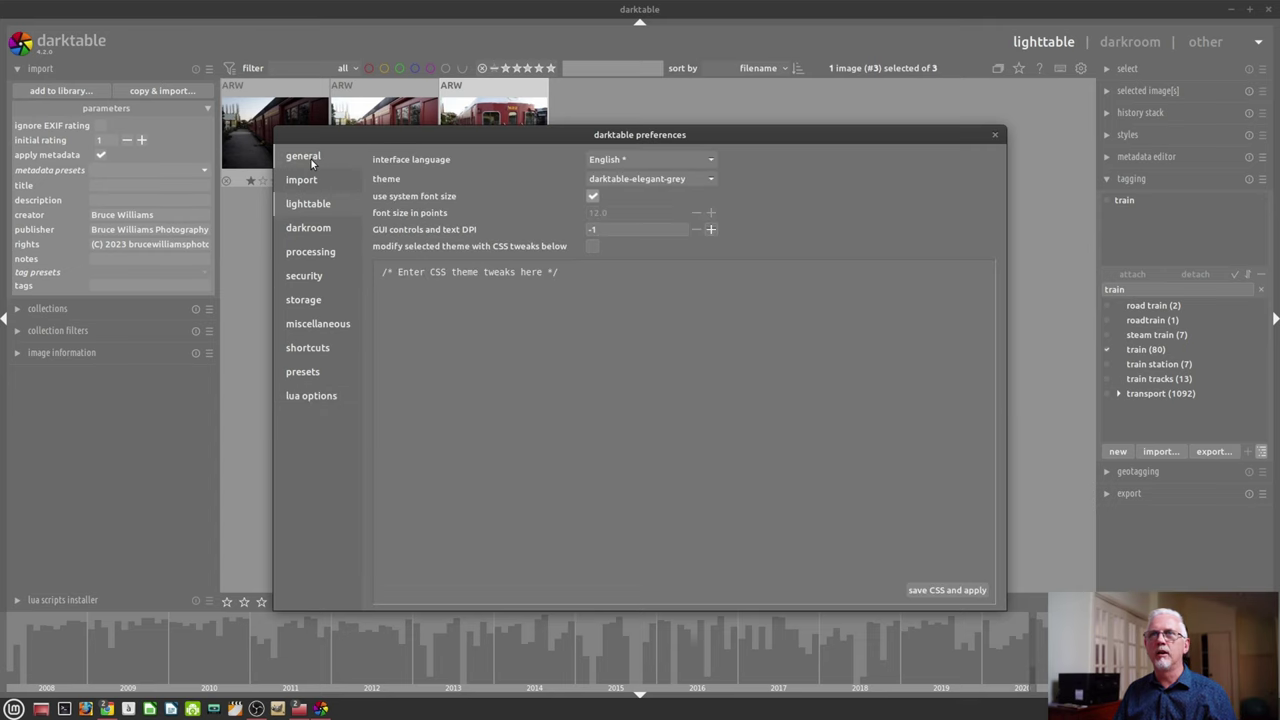
click(312, 181)
click(310, 204)
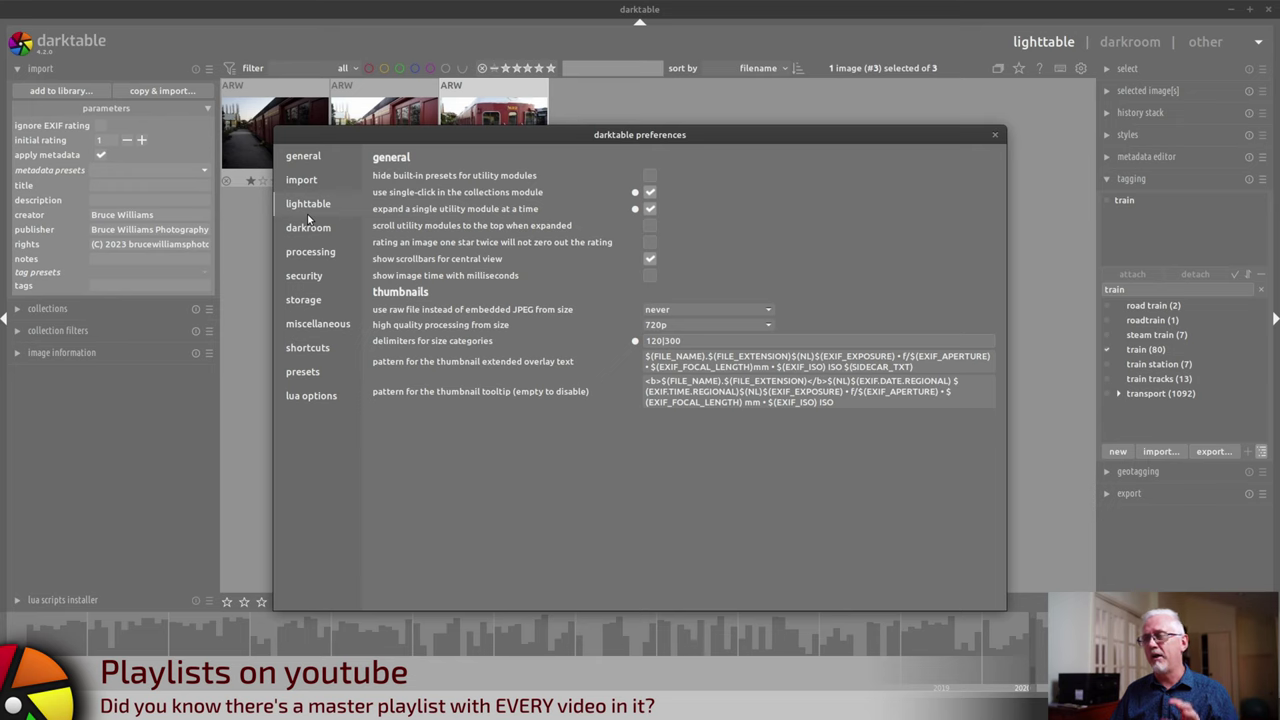
click(650, 208)
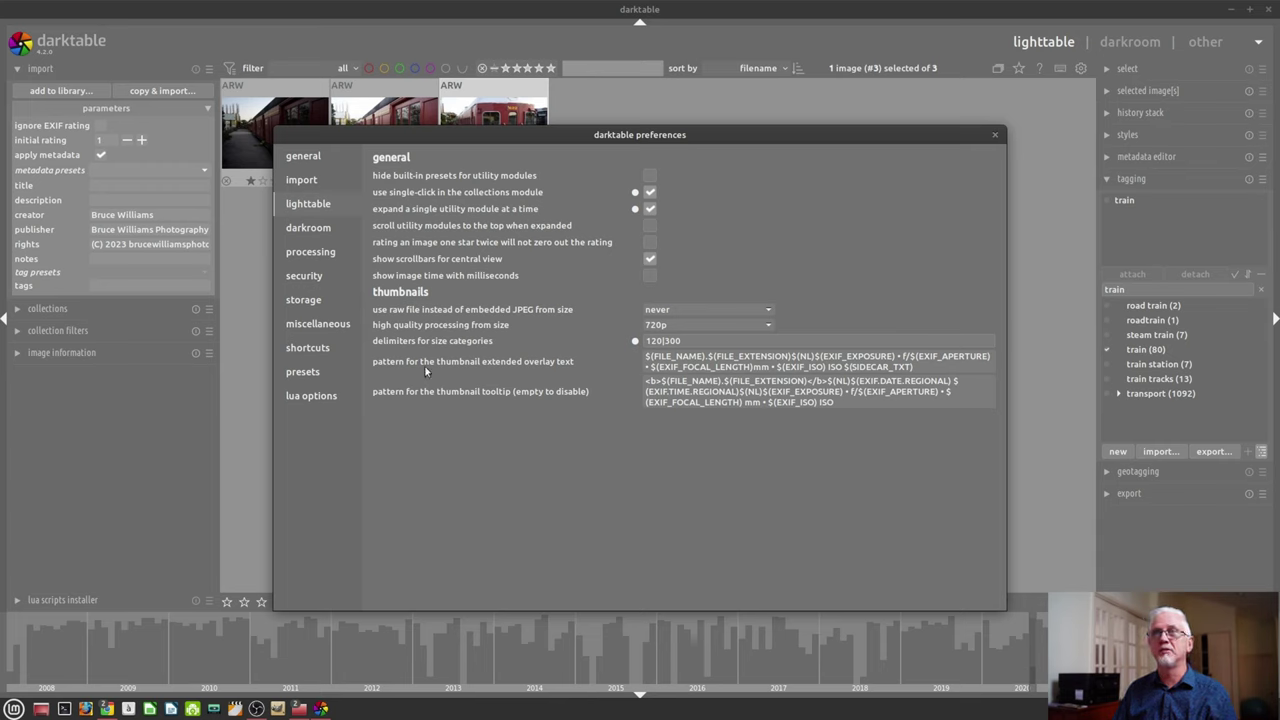
Browse the import, lighttable, darkroom and processing preference pages, then close Preferences
click(311, 180)
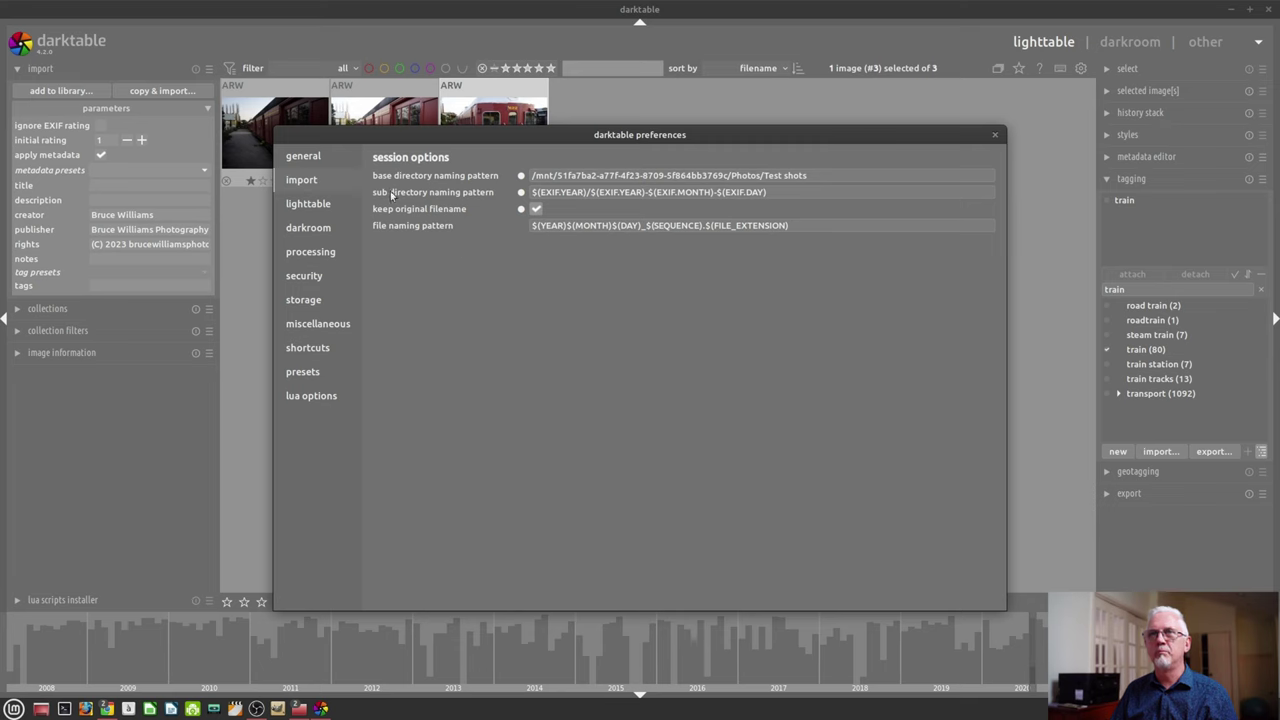
click(312, 210)
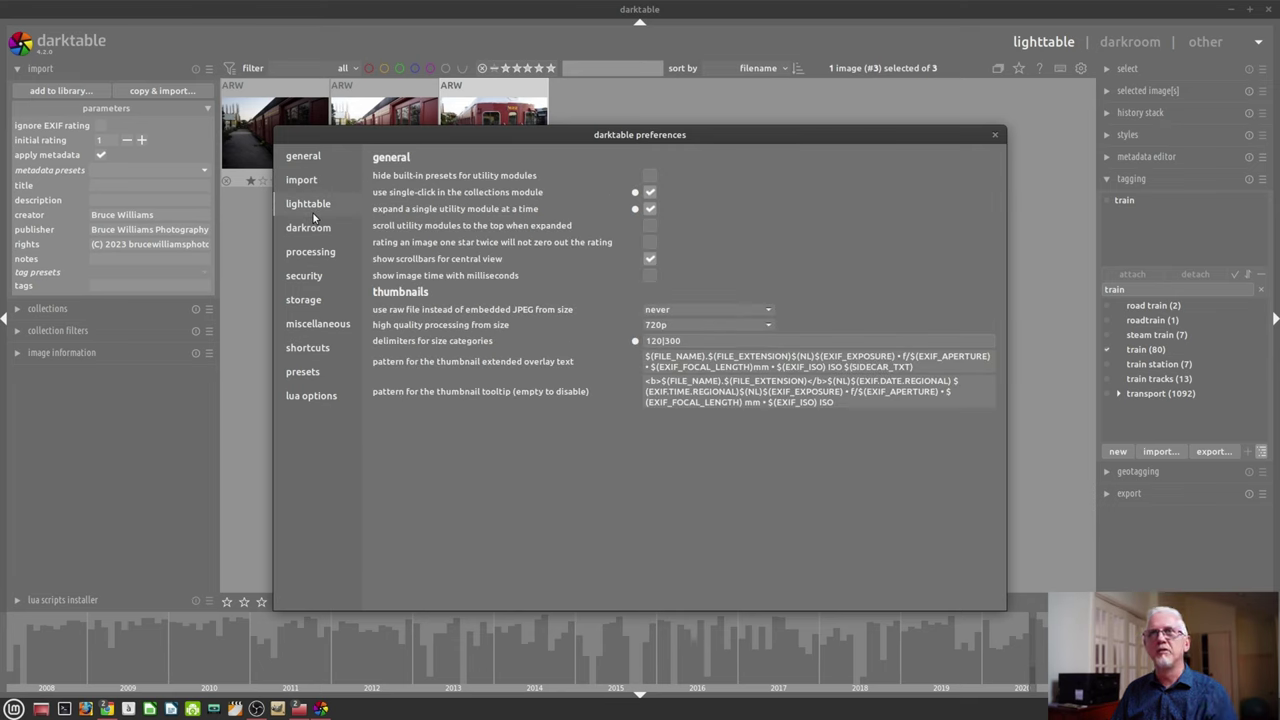
click(311, 234)
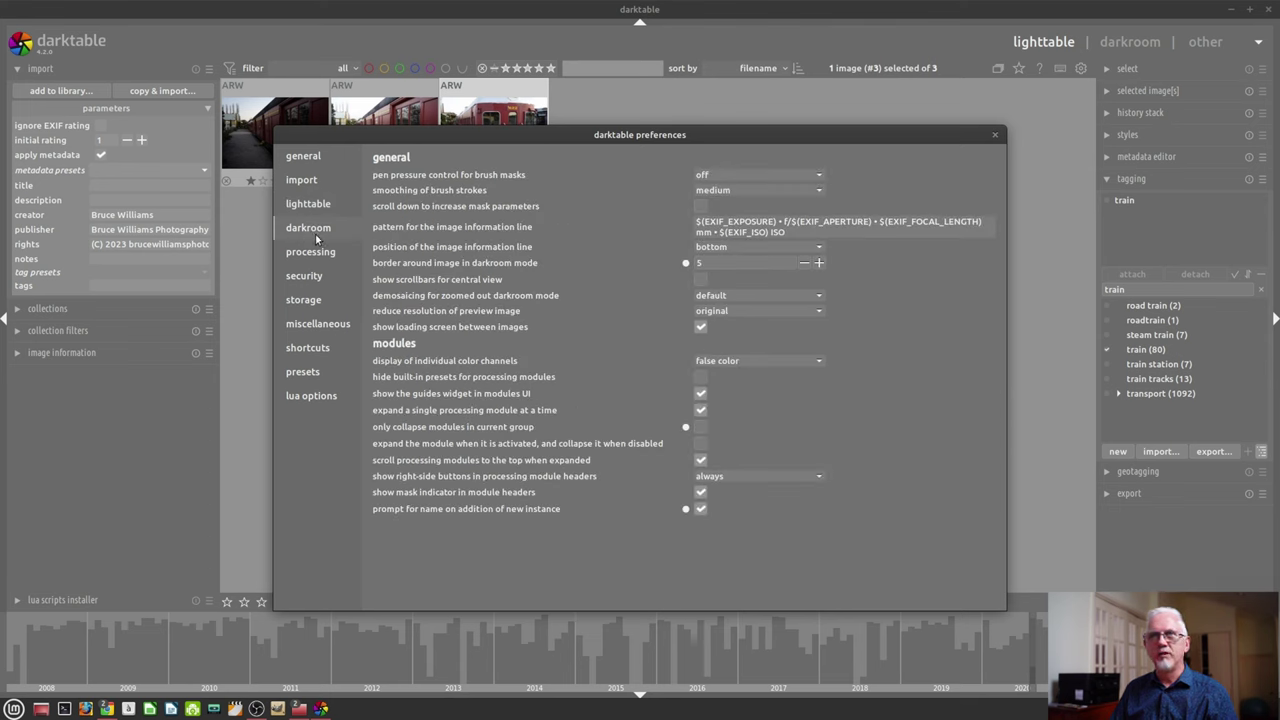
click(325, 255)
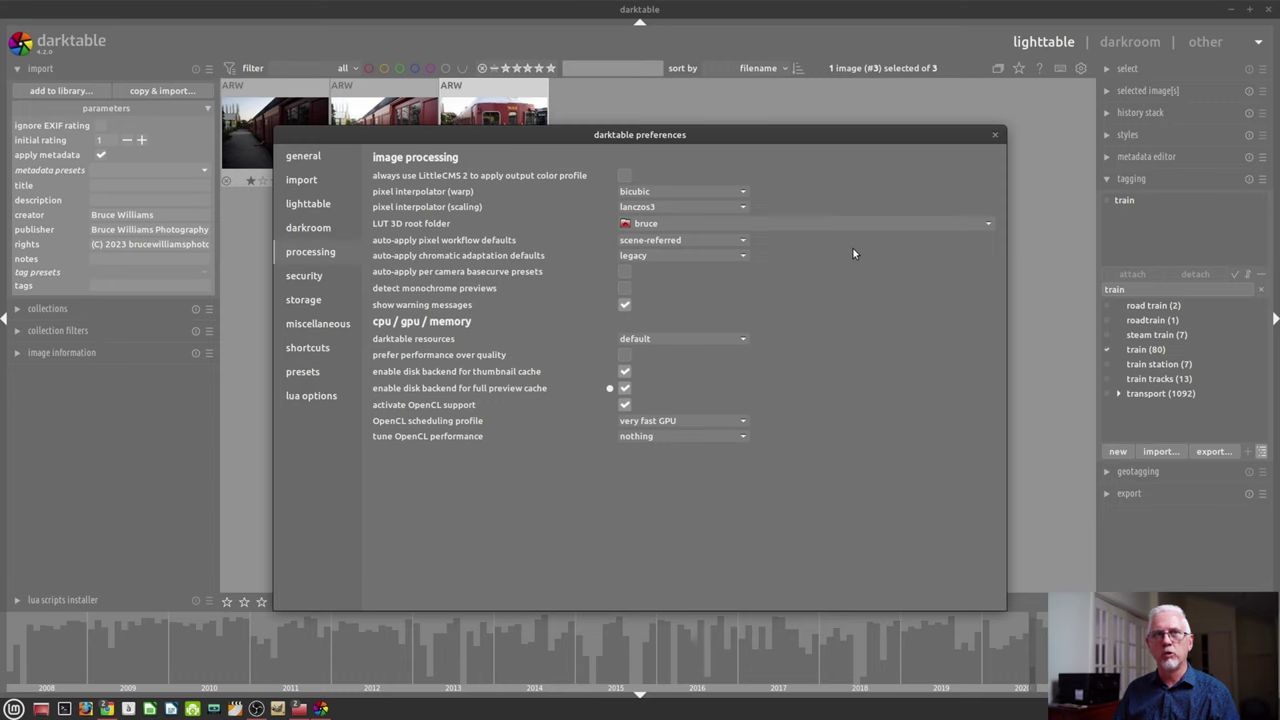
click(994, 134)
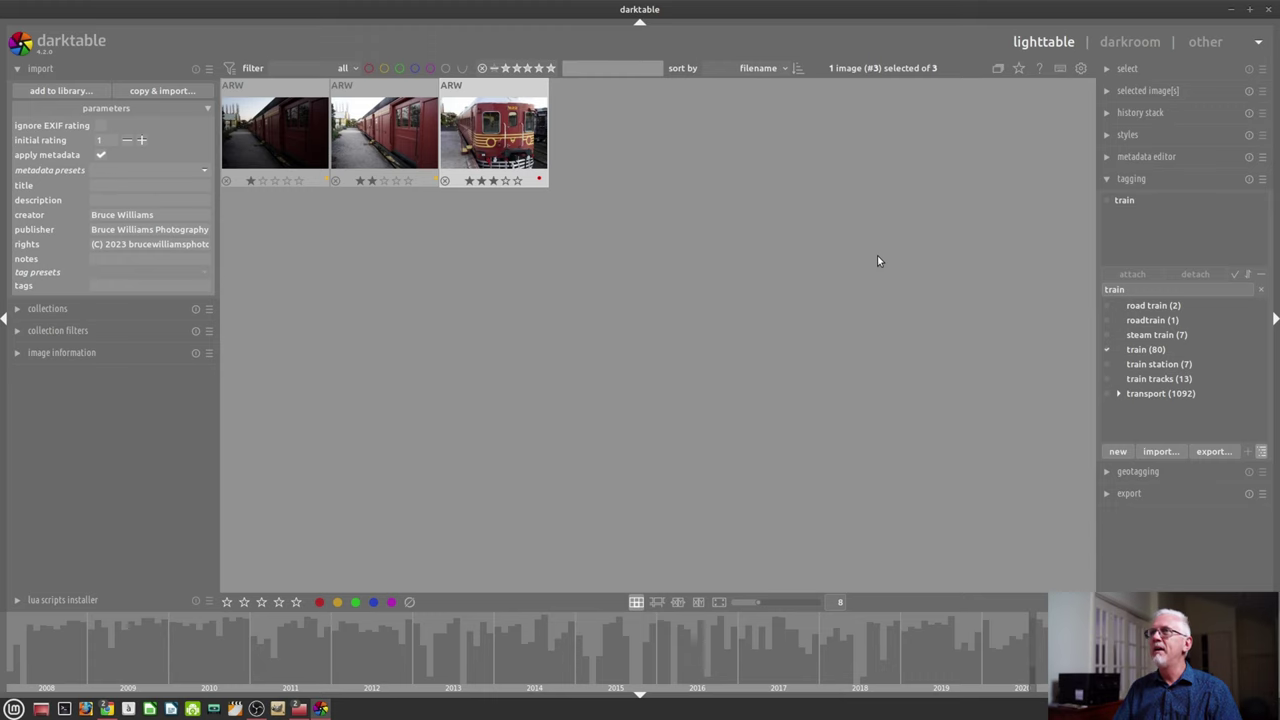
Open the map view from the other views list and zoom onto the Iberian Peninsula
click(1205, 42)
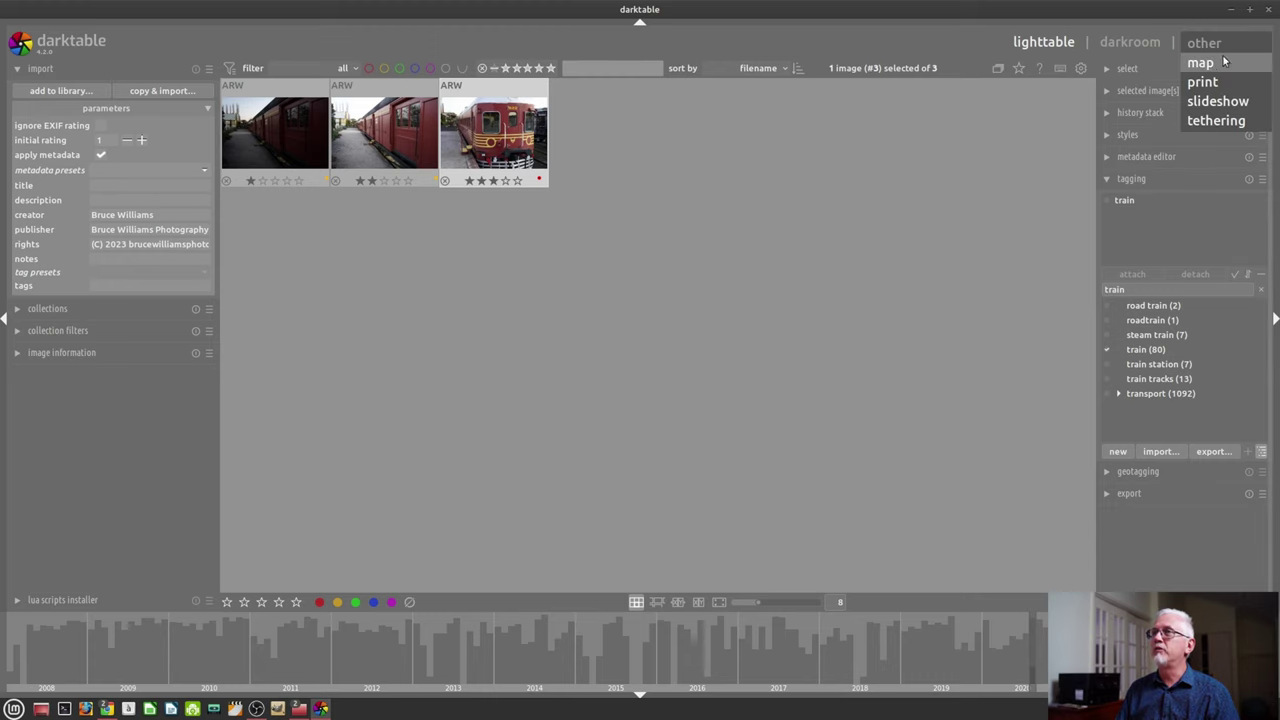
click(1200, 63)
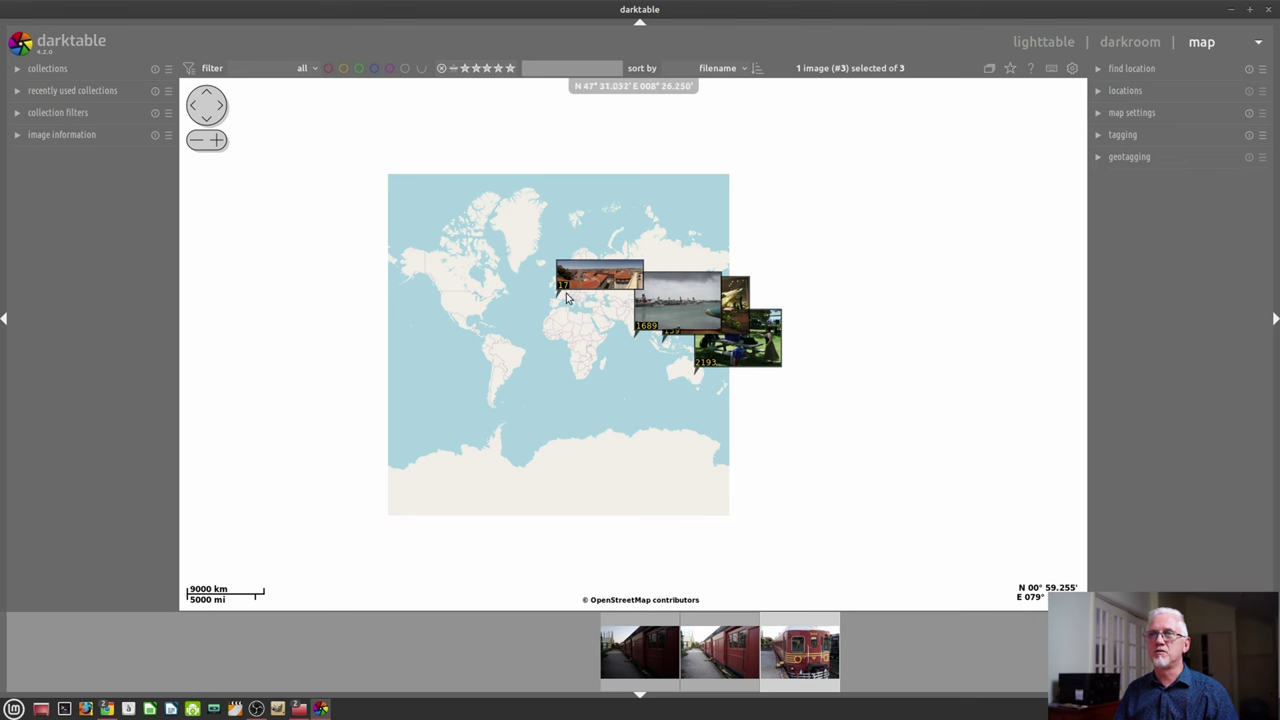
scroll(561, 303, up, 2)
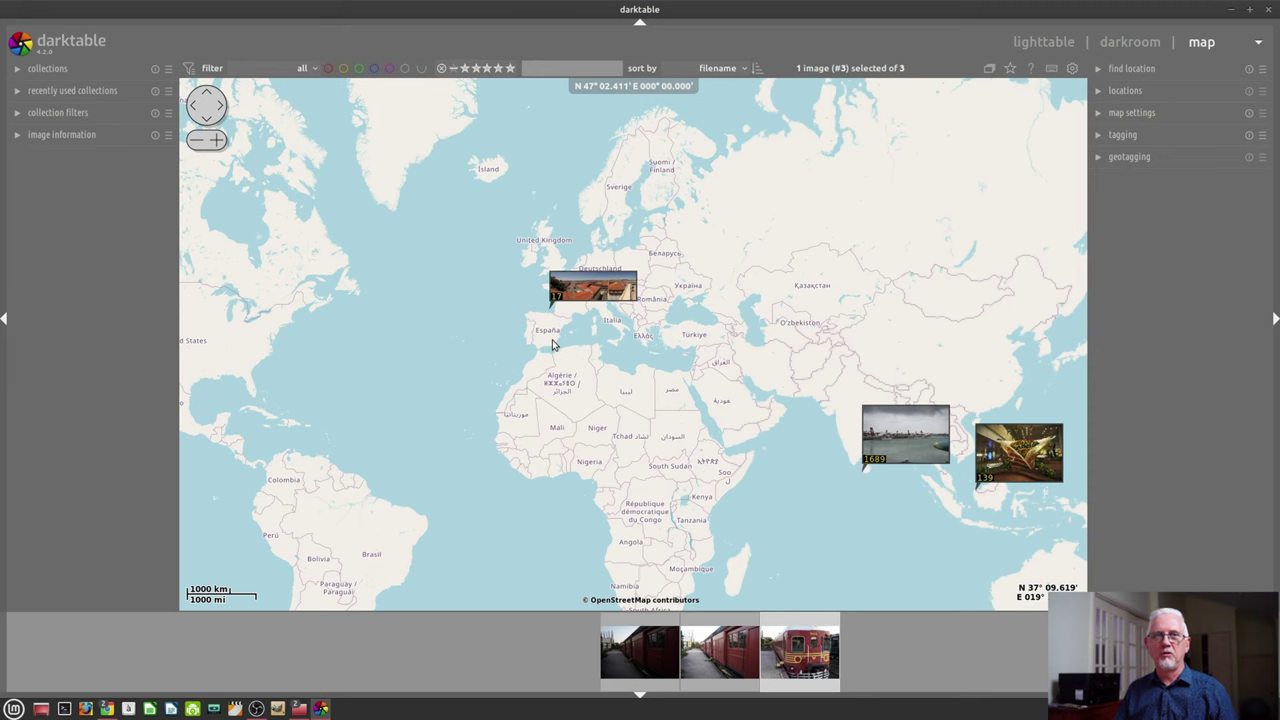
scroll(512, 312, up, 2)
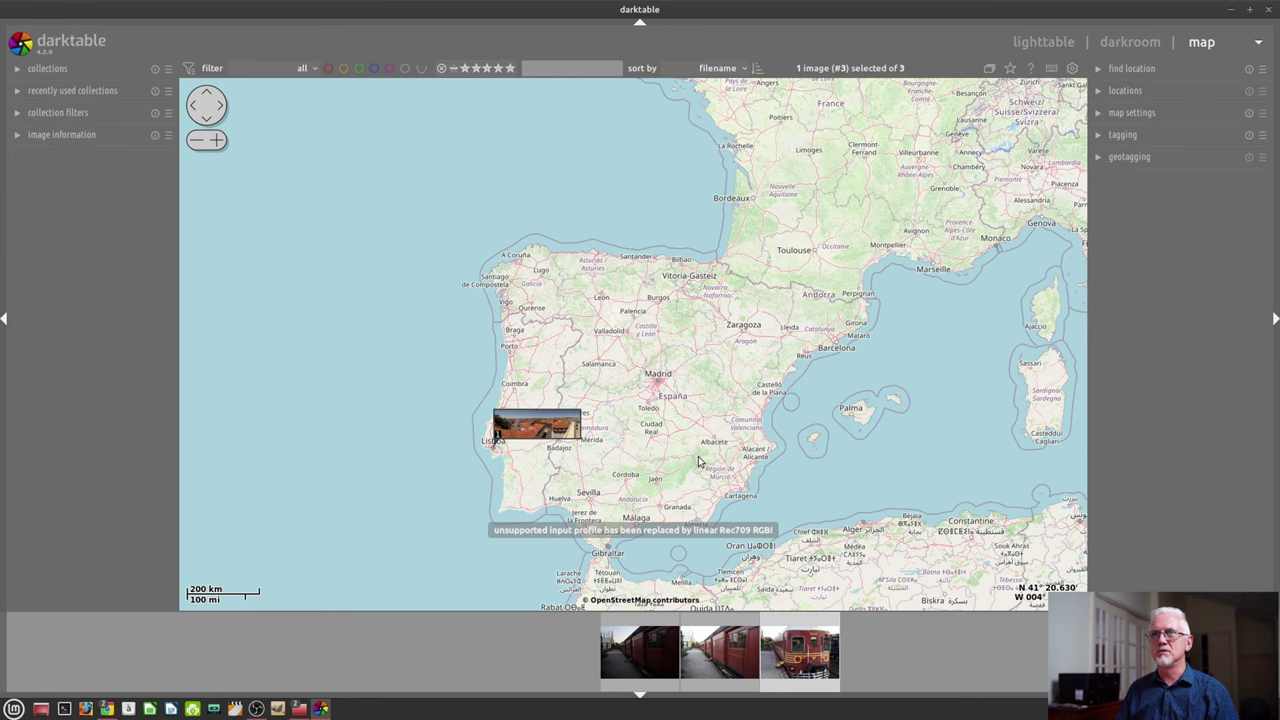
Choose print from the other views list to open the print view
click(1258, 42)
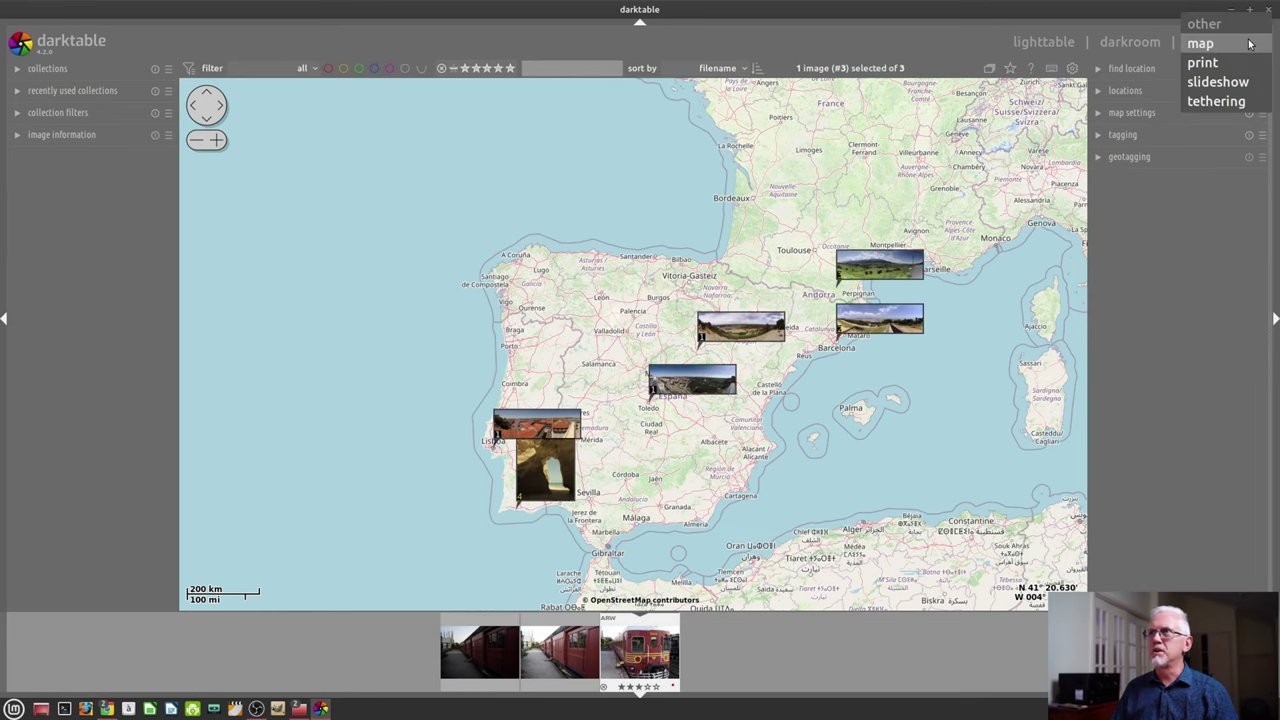
click(1203, 63)
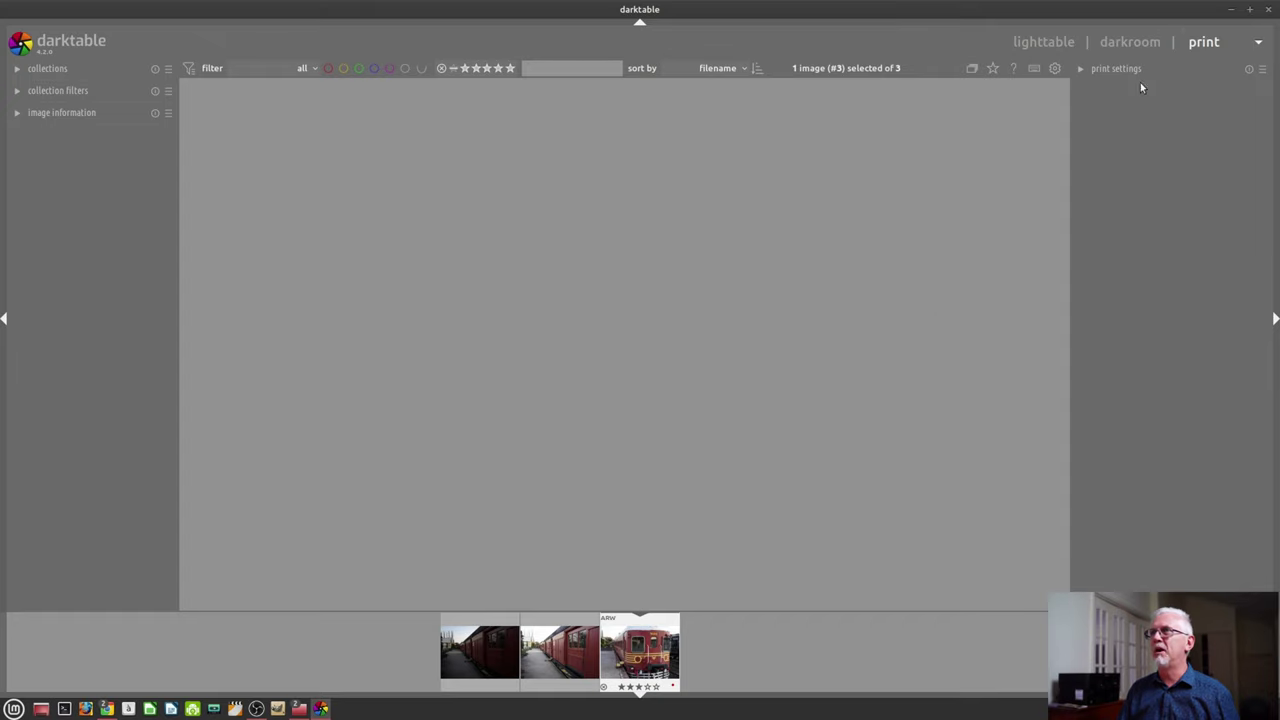
click(1258, 42)
Start the slideshow of the train photos, advance one image, then exit back to the lighttable
click(1232, 62)
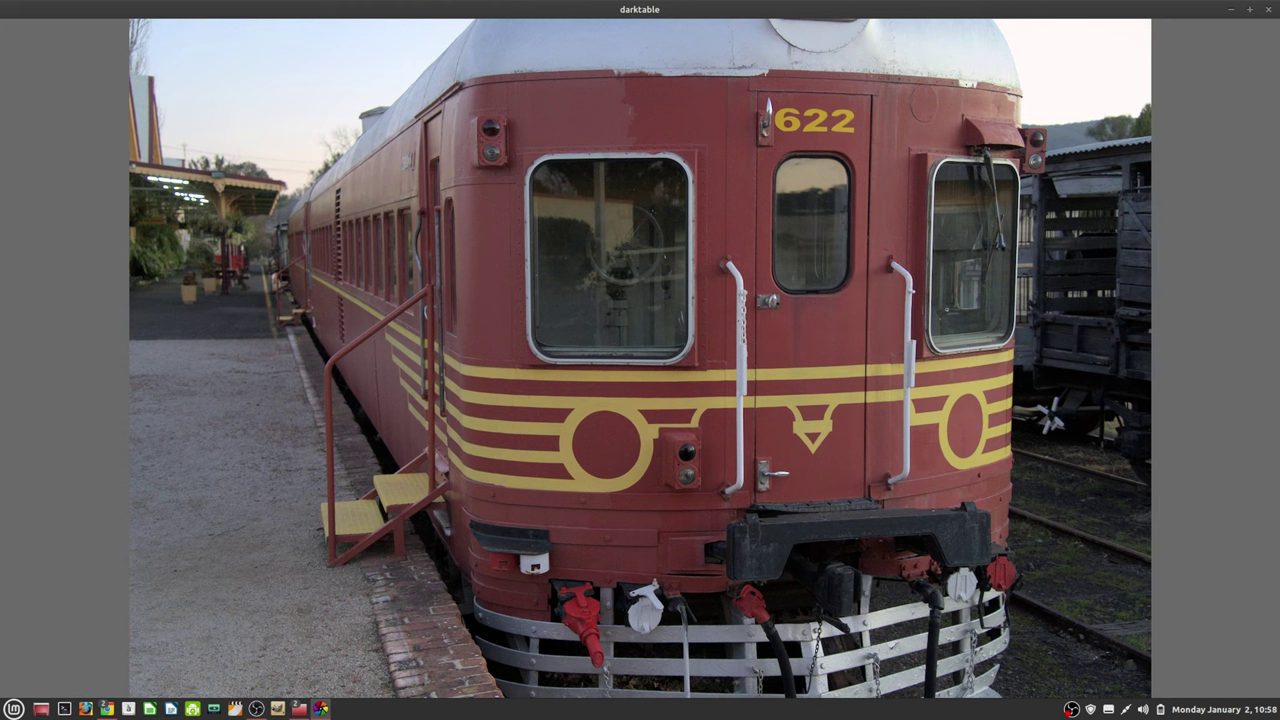
key(Right)
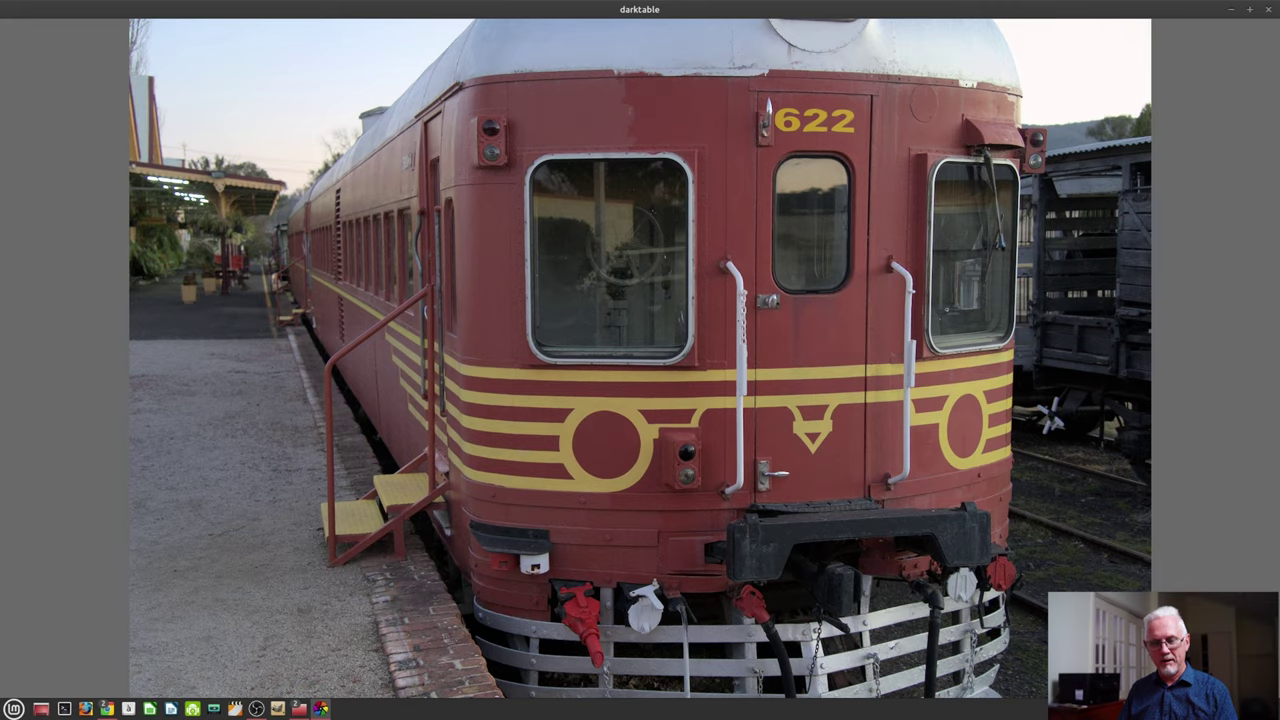
key(Escape)
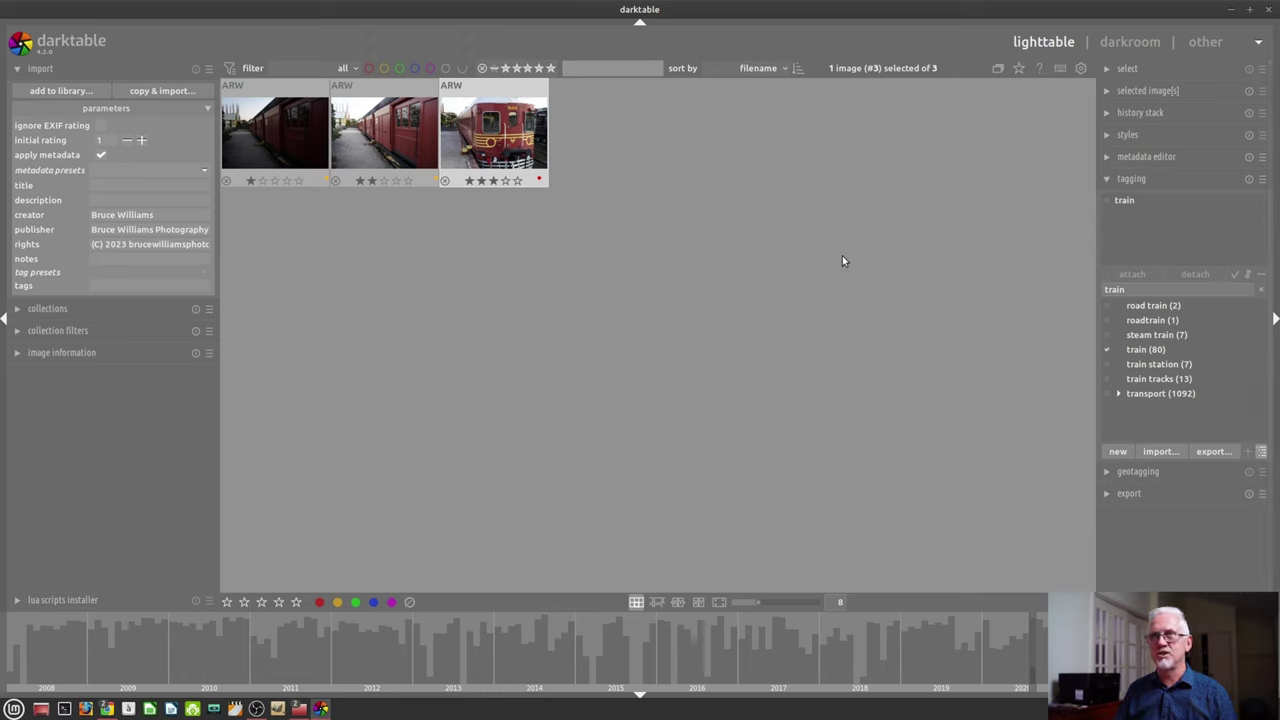
Review the miscellaneous preferences, leaving the slideshow waiting time at 3 seconds, then close Preferences
click(1078, 68)
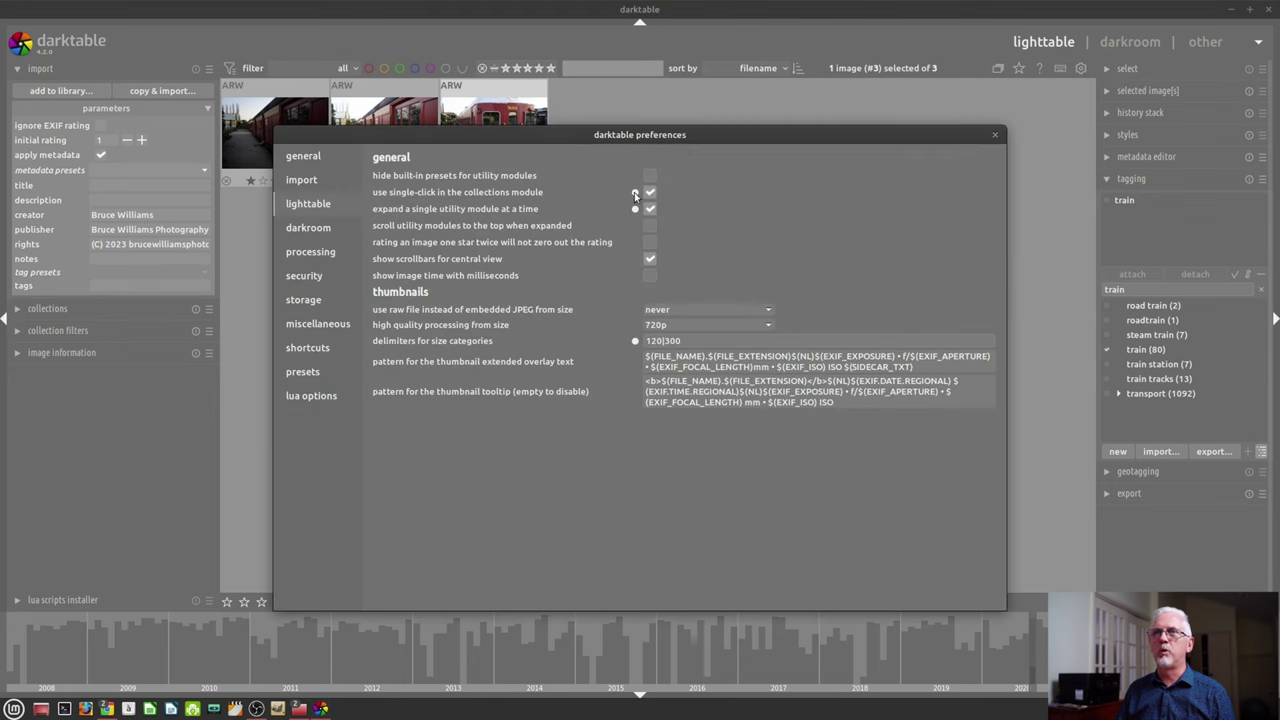
click(318, 325)
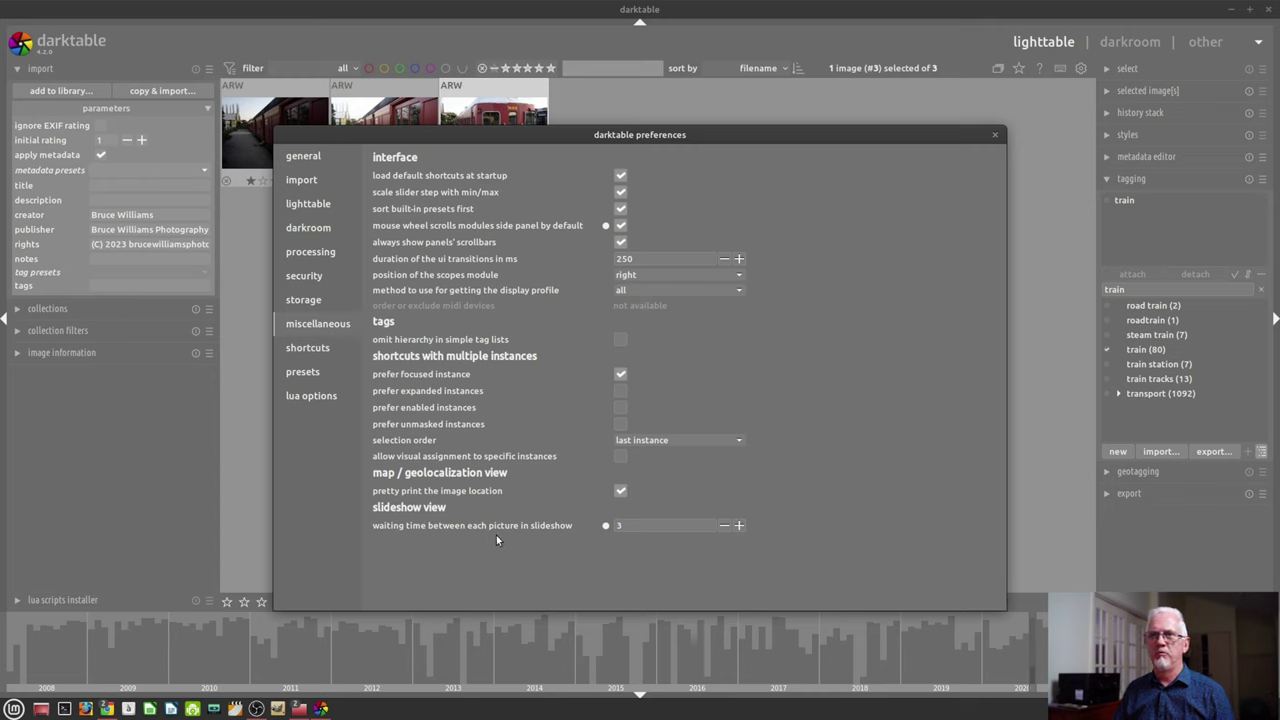
click(995, 135)
click(1245, 45)
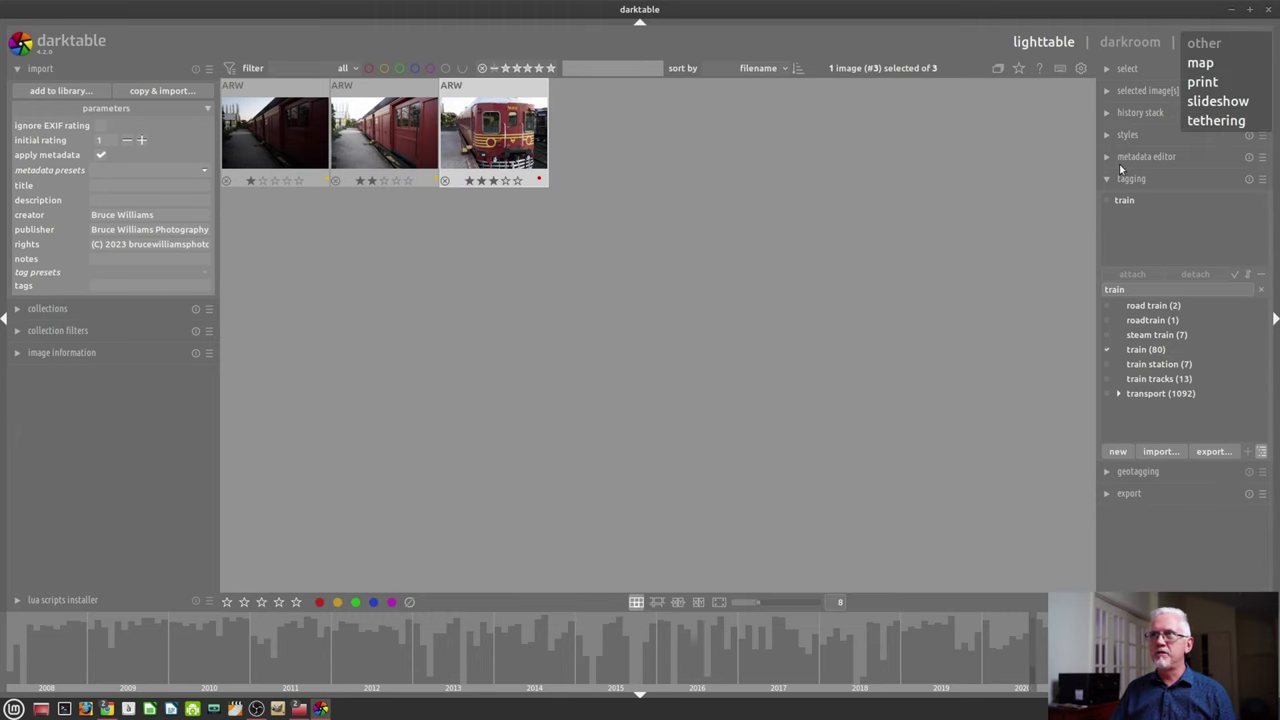
Close the other views dropdown by clicking the empty lighttable area
click(932, 269)
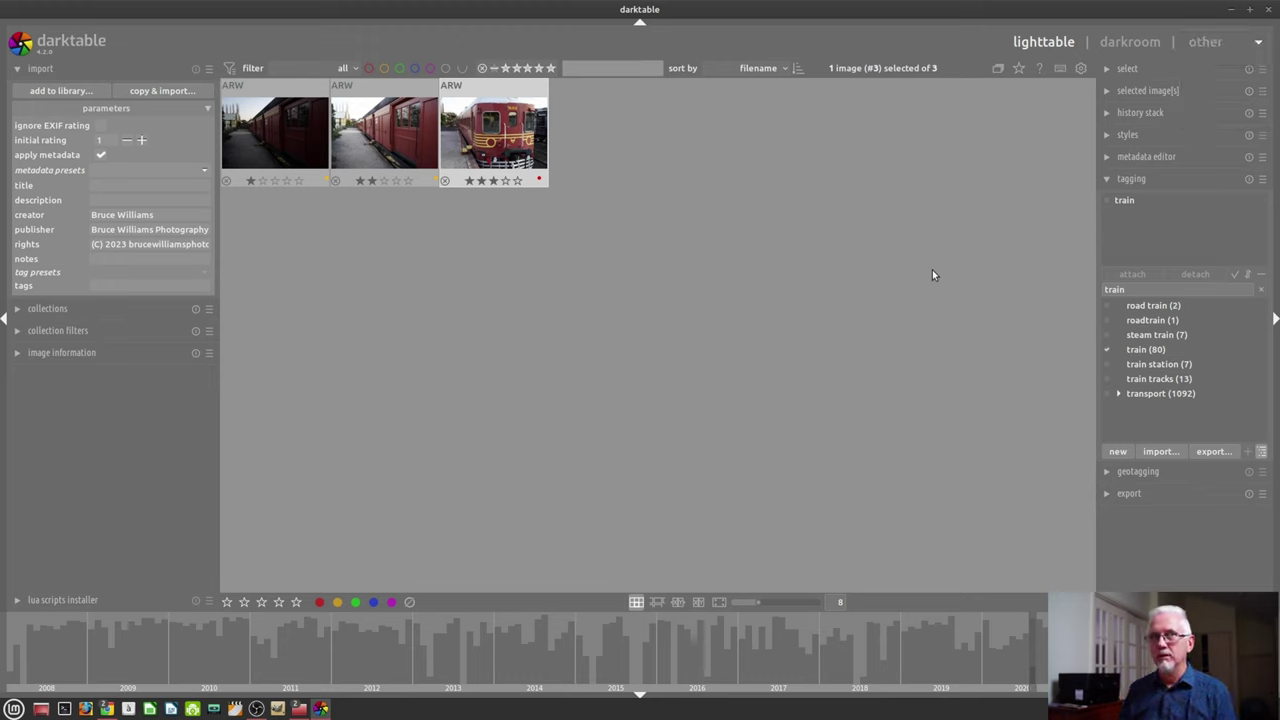